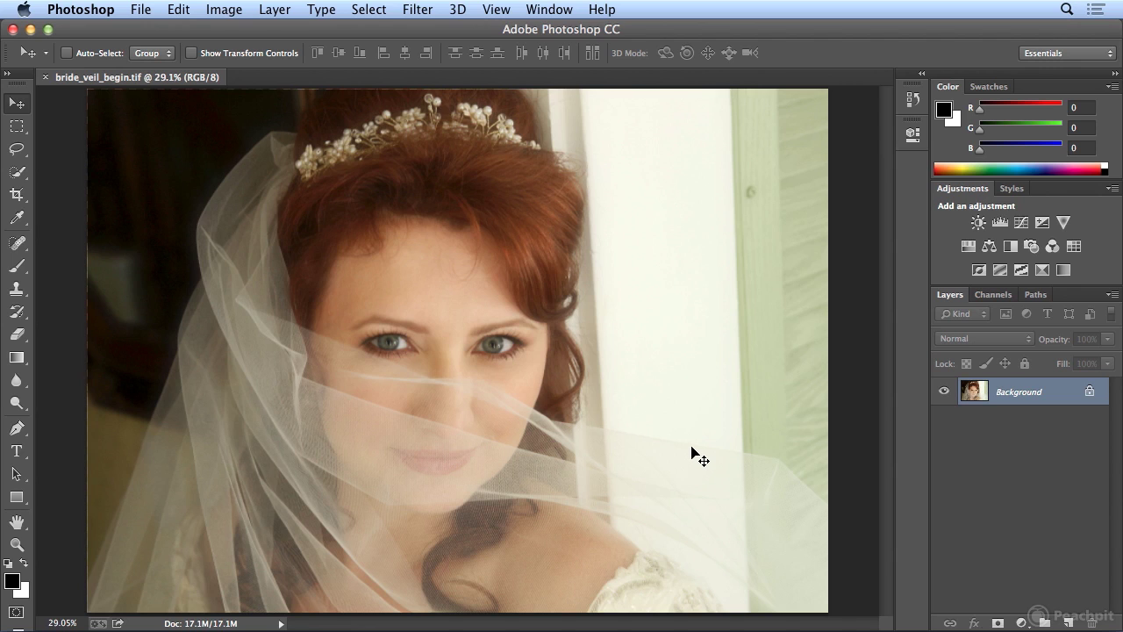
- Lighten both irises and the whites of the left-hand eye using the Dodge tool with a 19 px brush, Midtones range and 50% exposure
key("super+equal")
key("super+equal")
key("super+equal")
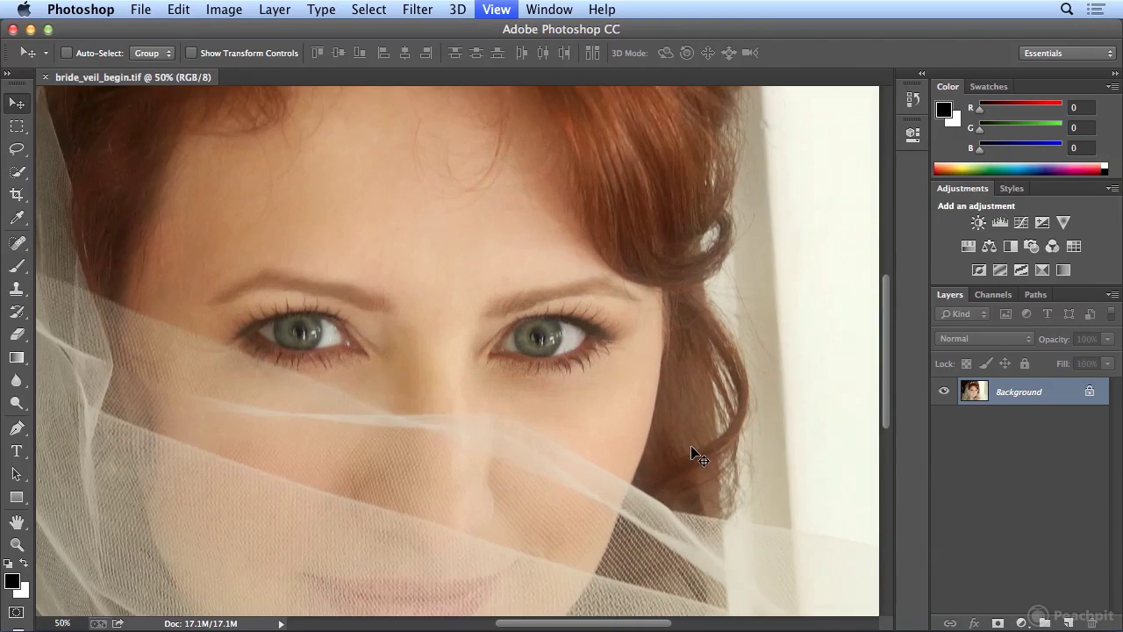
key("super+equal")
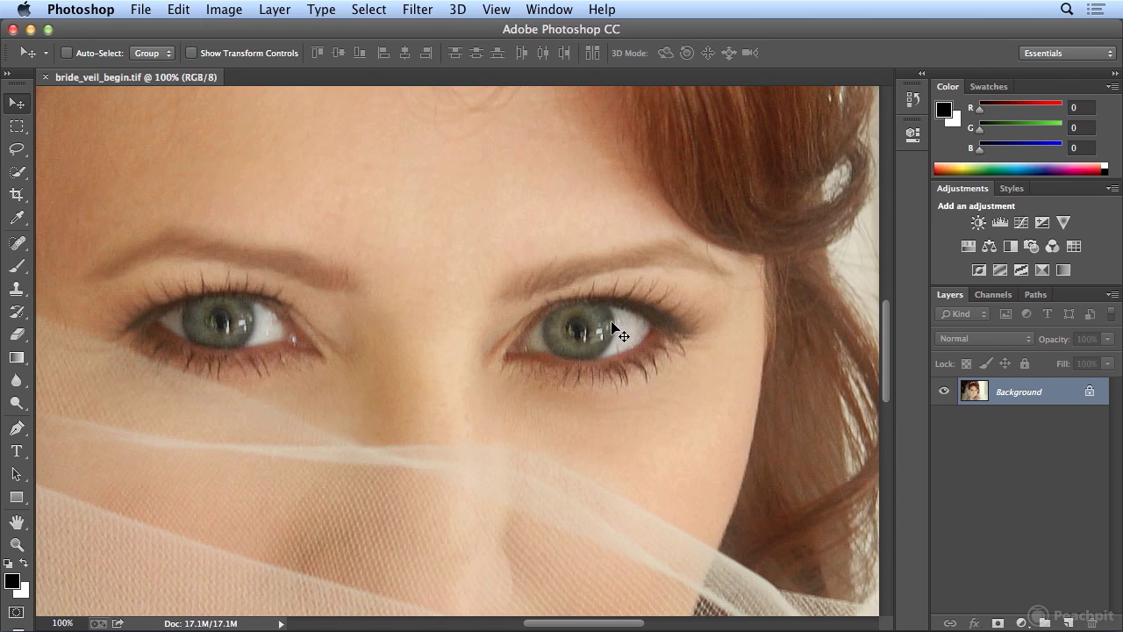
left_click(15, 403)
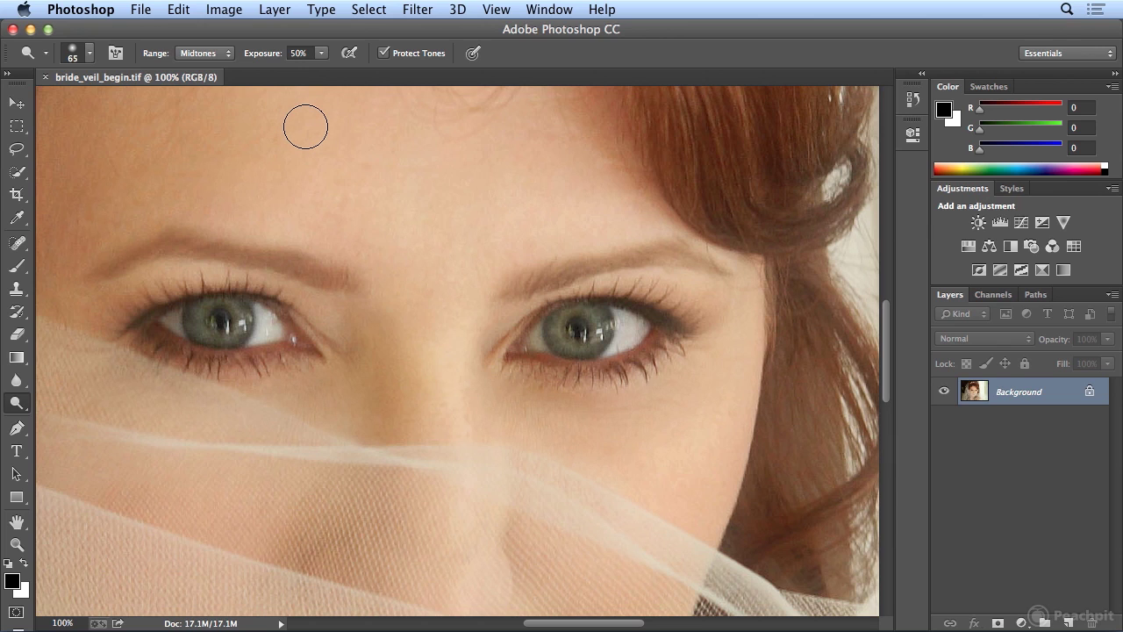
left_click(88, 53)
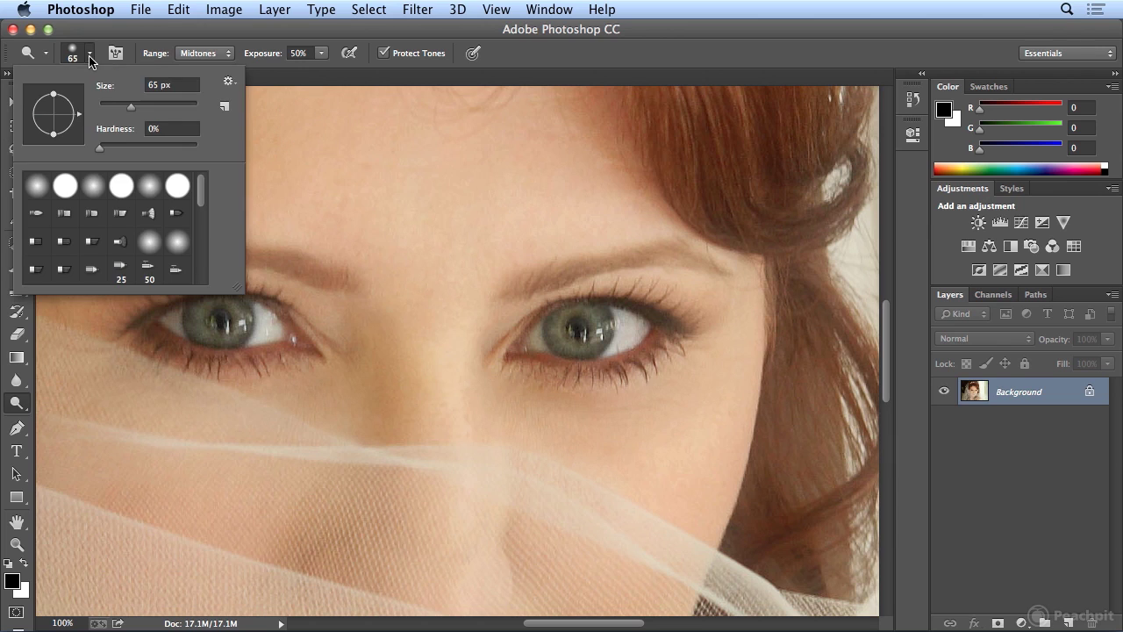
left_click(145, 184)
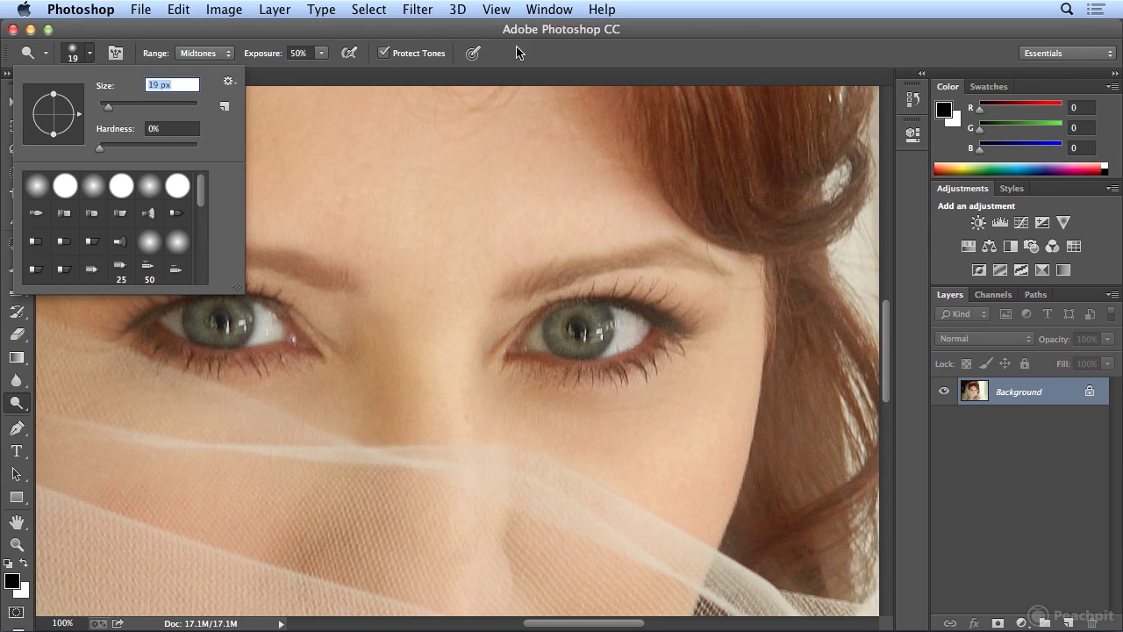
key("Return")
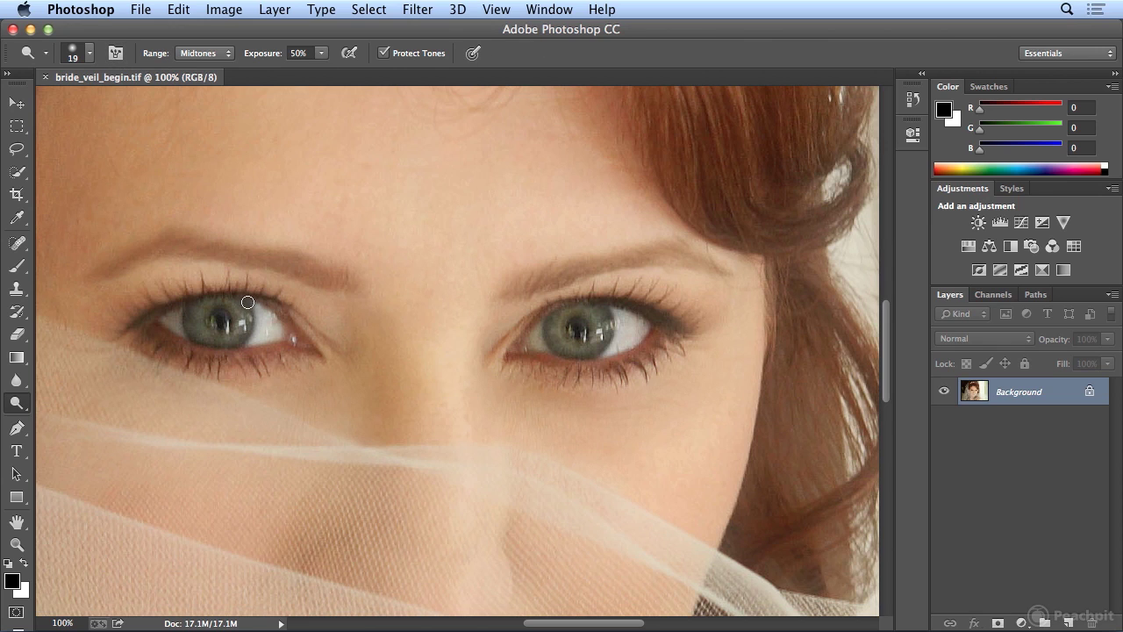
mouse_move(237, 313)
left_mouse_down()
mouse_move(197, 317)
mouse_move(211, 338)
mouse_move(232, 340)
mouse_move(240, 312)
left_mouse_up()
mouse_move(587, 315)
left_mouse_down()
mouse_move(573, 313)
mouse_move(560, 343)
mouse_move(587, 348)
mouse_move(594, 316)
mouse_move(558, 323)
mouse_move(557, 340)
left_mouse_up()
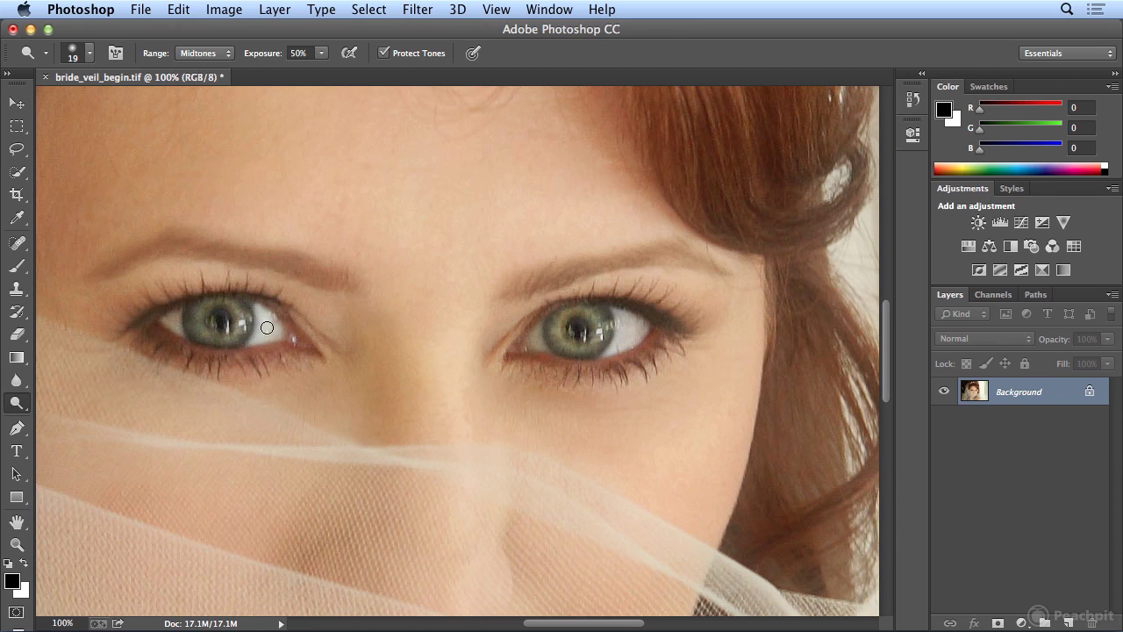
left_click_drag(266, 338, 263, 313)
mouse_move(176, 317)
left_mouse_down()
mouse_move(163, 320)
mouse_move(179, 330)
mouse_move(176, 312)
mouse_move(173, 325)
left_mouse_up()
- Set the Dodge tool to the Highlights range at 20% exposure and display the Info readout
left_click(207, 53)
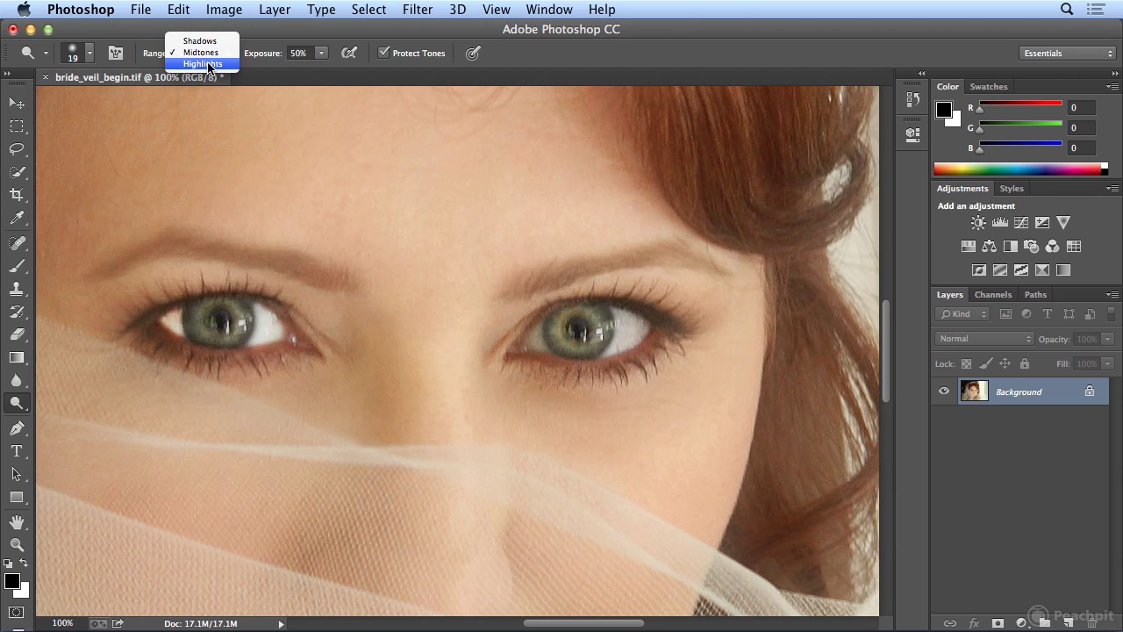
left_click(207, 64)
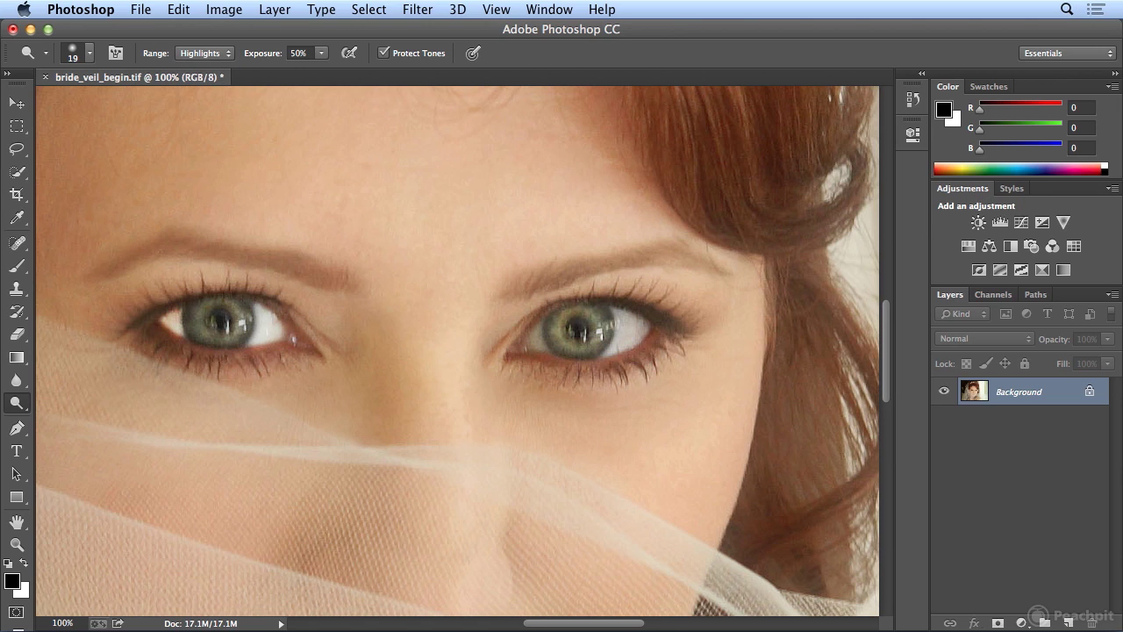
left_click(549, 8)
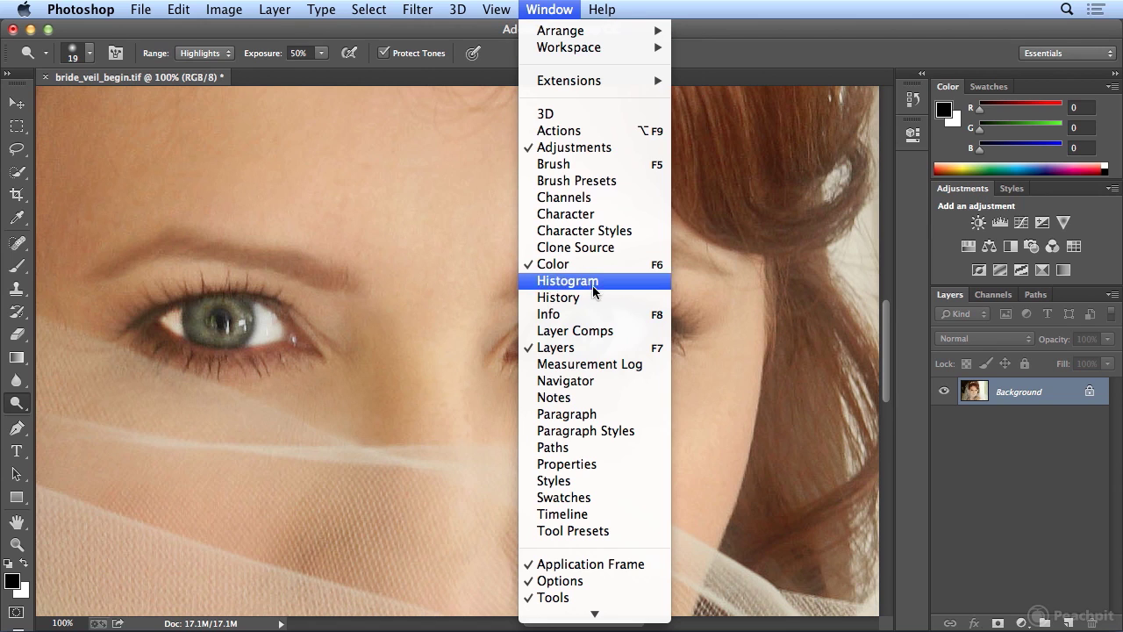
left_click(599, 314)
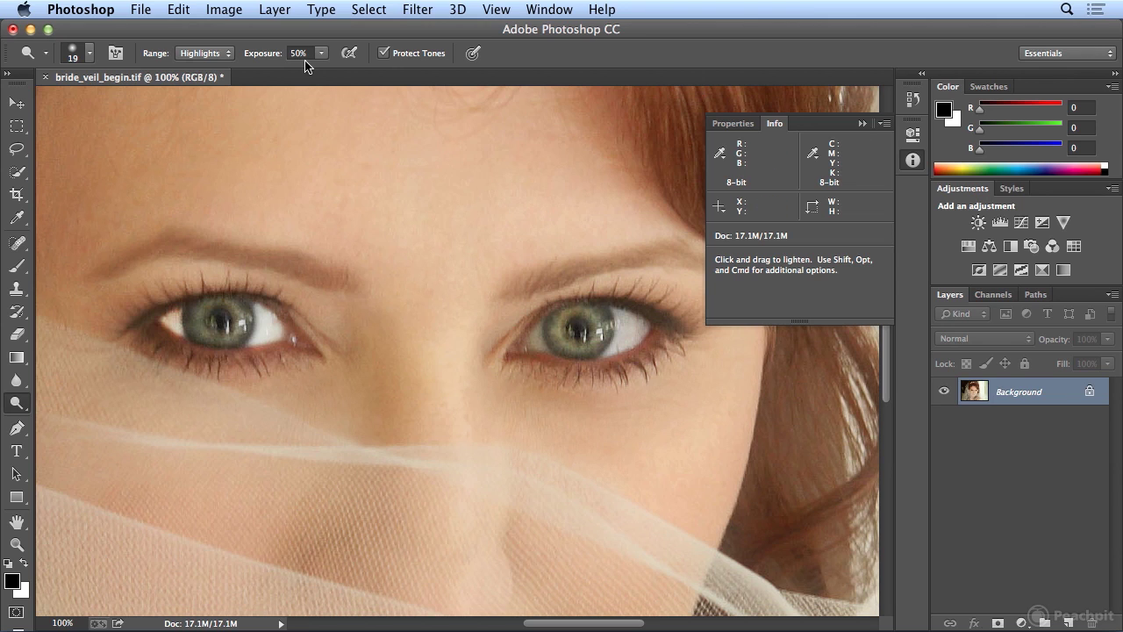
key("2")
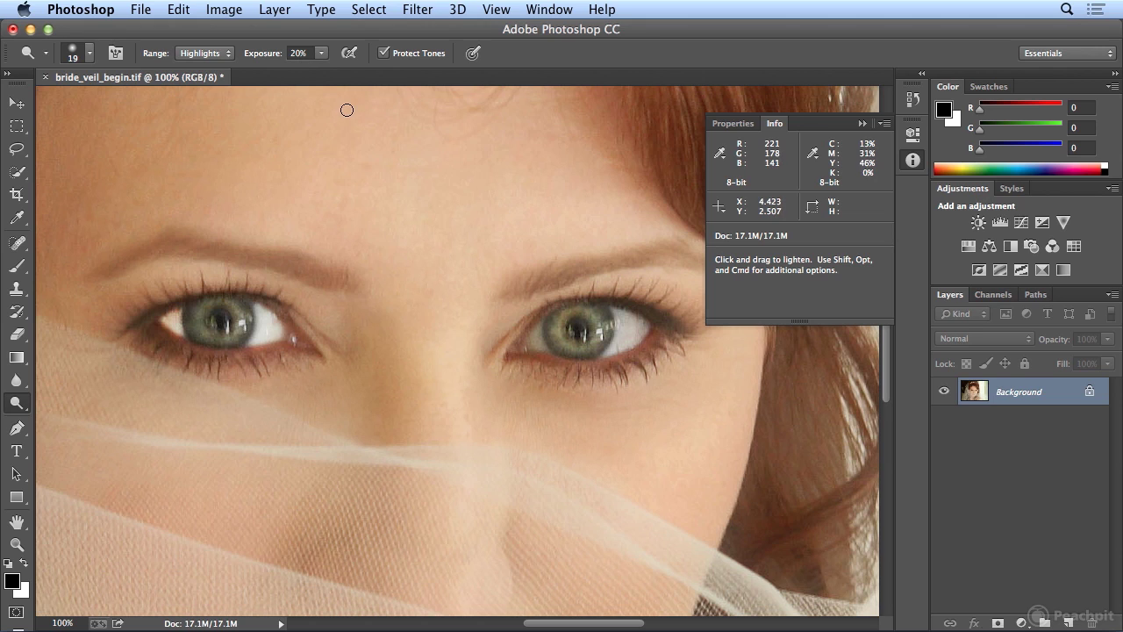
- Try lightening the outer white of the right-hand eye in the Highlights range, and undo the dodge stroke
mouse_move(615, 310)
left_mouse_down()
mouse_move(613, 351)
mouse_move(621, 311)
mouse_move(634, 341)
mouse_move(627, 318)
mouse_move(649, 329)
mouse_move(632, 321)
mouse_move(614, 347)
mouse_move(618, 318)
mouse_move(612, 337)
left_mouse_up()
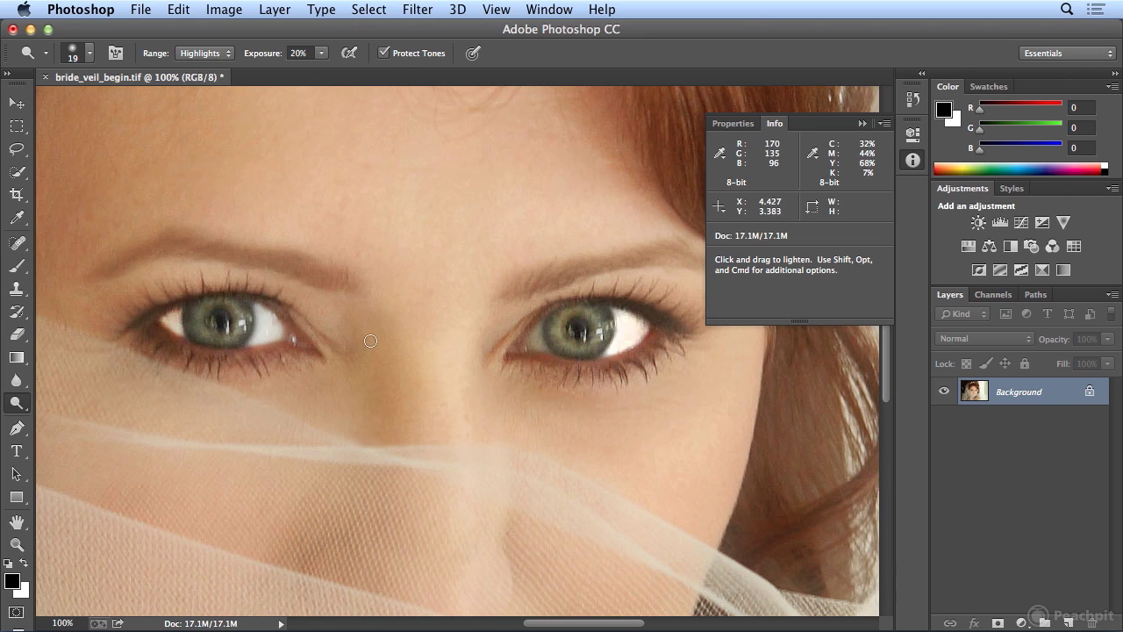
left_click(183, 8)
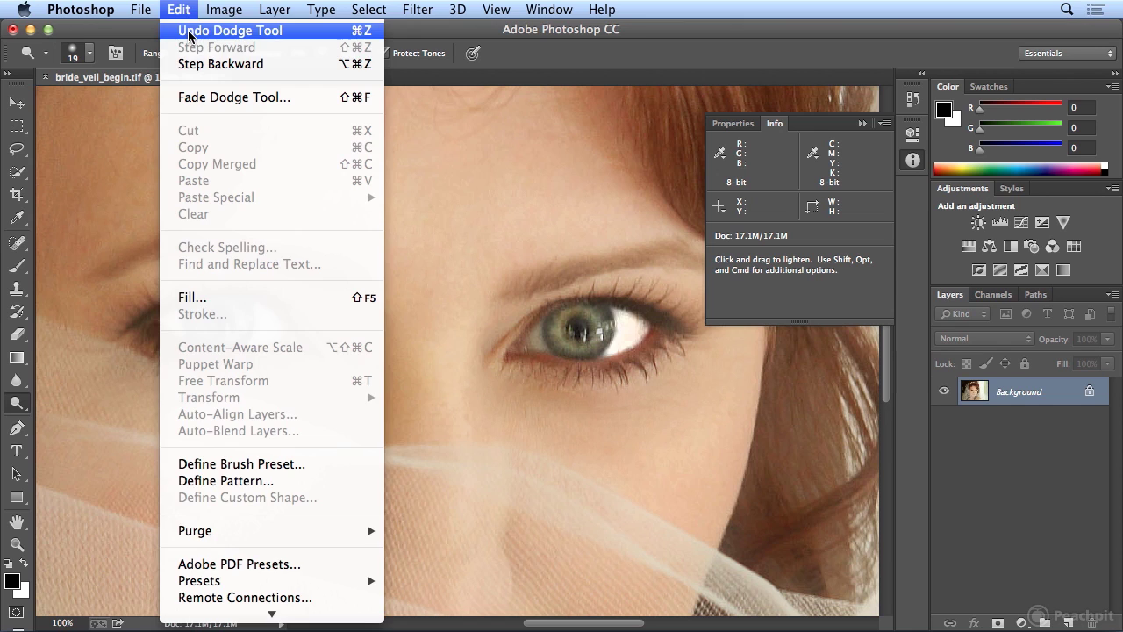
left_click(187, 30)
- Set the Dodge range to Midtones and lighten the remaining whites and the irises of both eyes
left_click(215, 51)
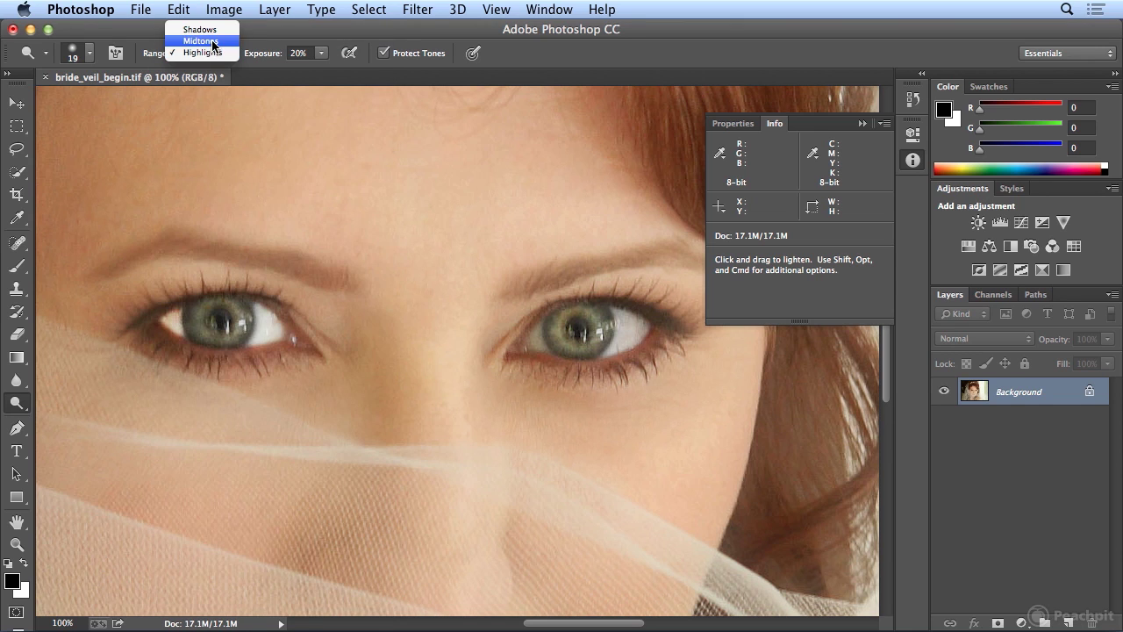
left_click(213, 41)
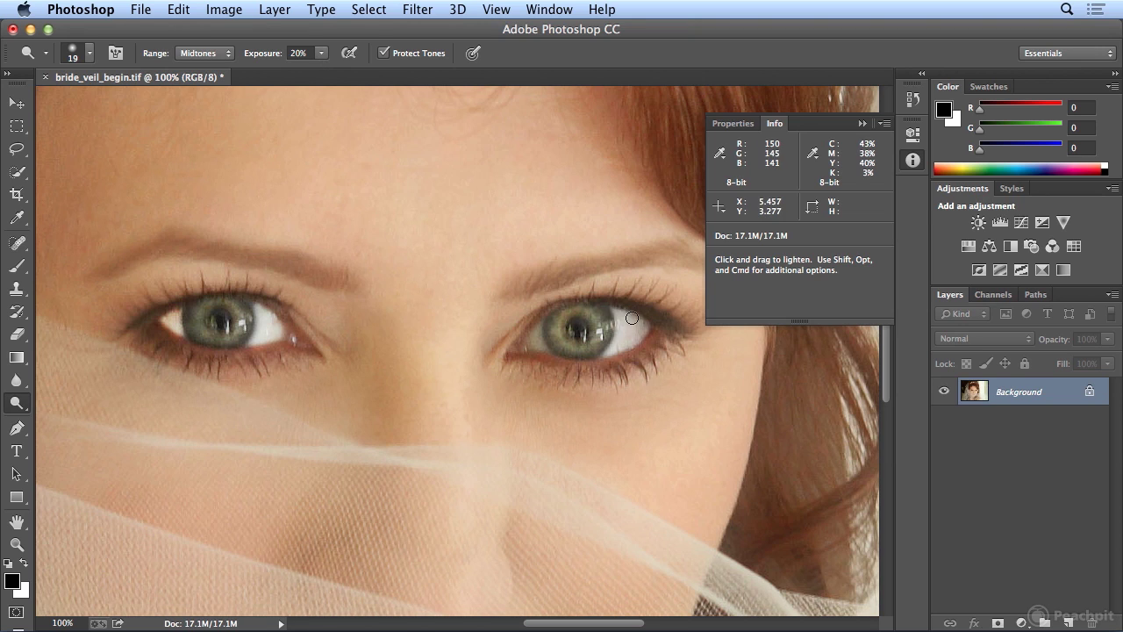
mouse_move(634, 320)
left_mouse_down()
mouse_move(621, 316)
mouse_move(618, 339)
mouse_move(637, 337)
mouse_move(634, 345)
mouse_move(645, 317)
left_mouse_up()
mouse_move(268, 318)
left_mouse_down()
mouse_move(269, 340)
mouse_move(261, 336)
left_mouse_up()
mouse_move(539, 329)
left_mouse_down()
mouse_move(543, 347)
mouse_move(538, 326)
mouse_move(529, 340)
mouse_move(539, 347)
mouse_move(534, 330)
mouse_move(549, 354)
mouse_move(541, 334)
mouse_move(531, 339)
left_mouse_up()
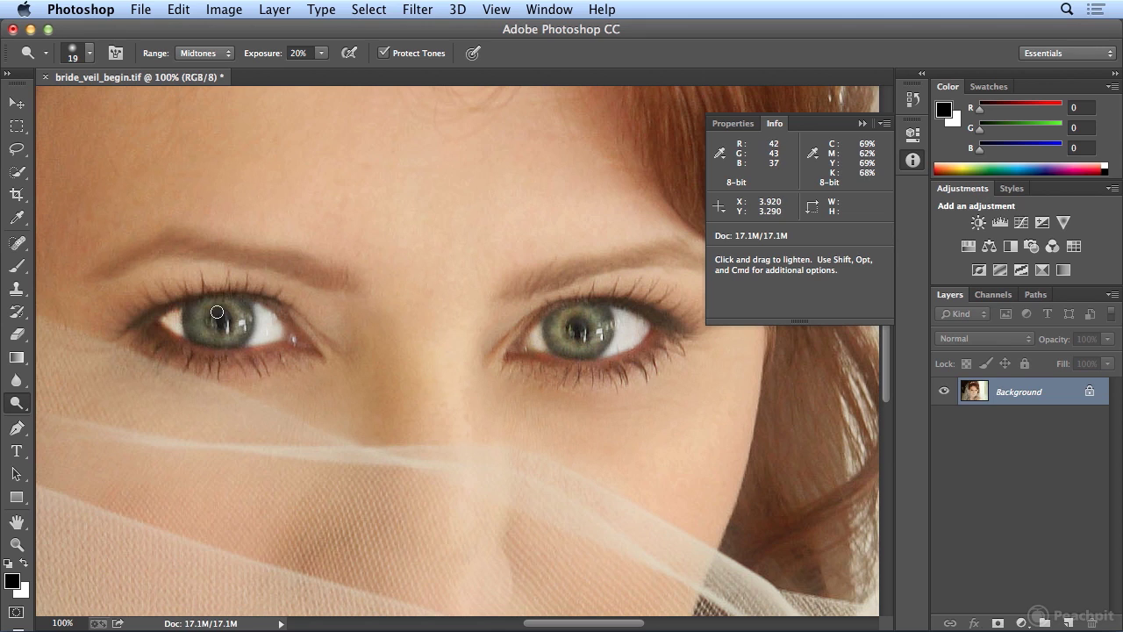
mouse_move(215, 307)
left_mouse_down()
mouse_move(206, 340)
mouse_move(237, 327)
mouse_move(228, 306)
mouse_move(203, 339)
left_mouse_up()
mouse_move(585, 314)
left_mouse_down()
mouse_move(554, 329)
mouse_move(584, 309)
mouse_move(625, 348)
mouse_move(625, 319)
mouse_move(610, 313)
left_mouse_up()
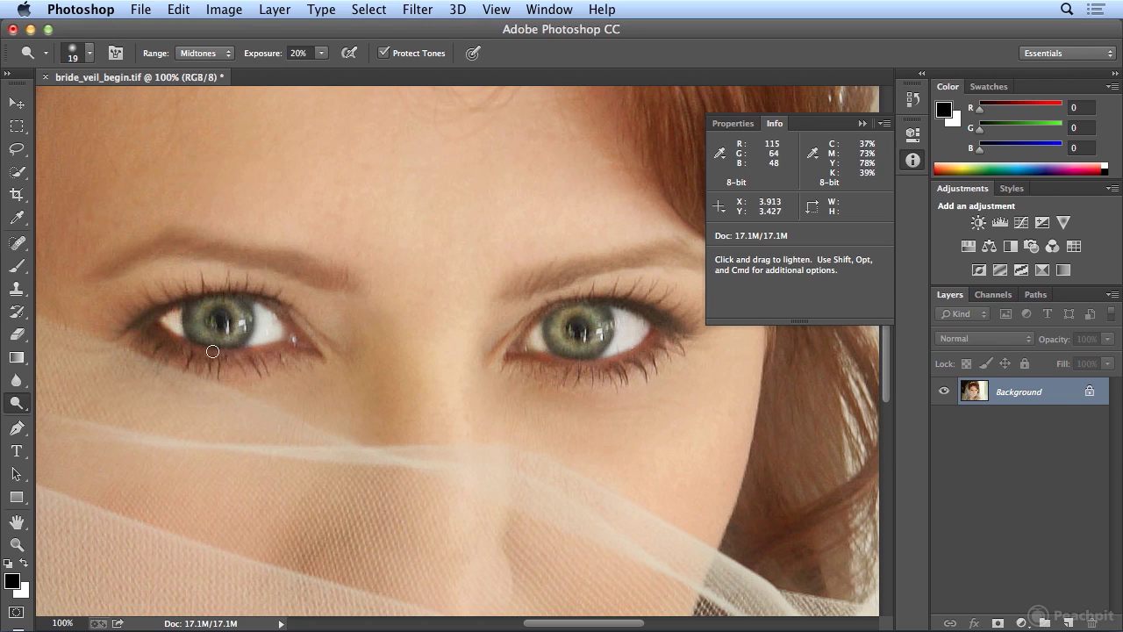
- Darken both pupils using the Burn tool with a 46 px brush, Shadows range and 20% exposure
left_click(19, 404)
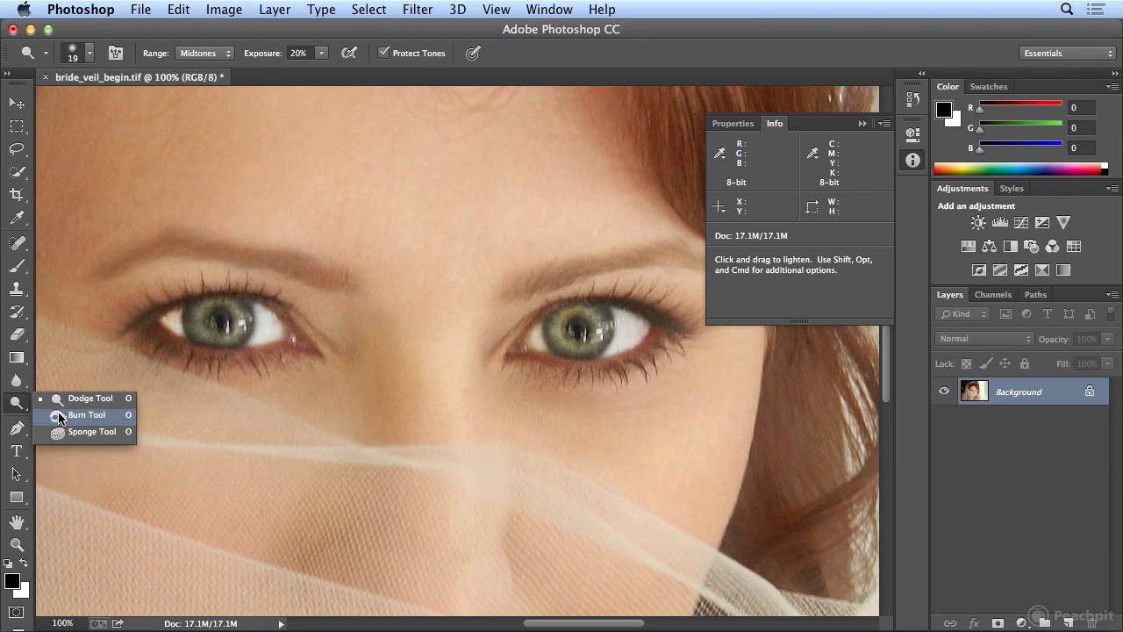
left_click_drag(58, 419, 59, 419)
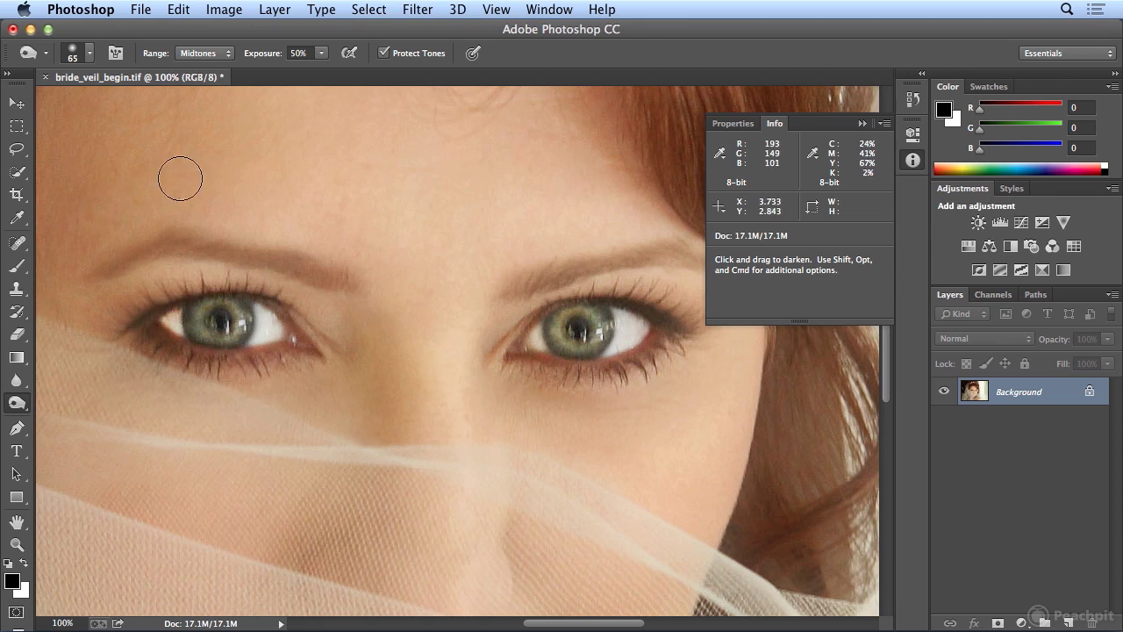
key("2")
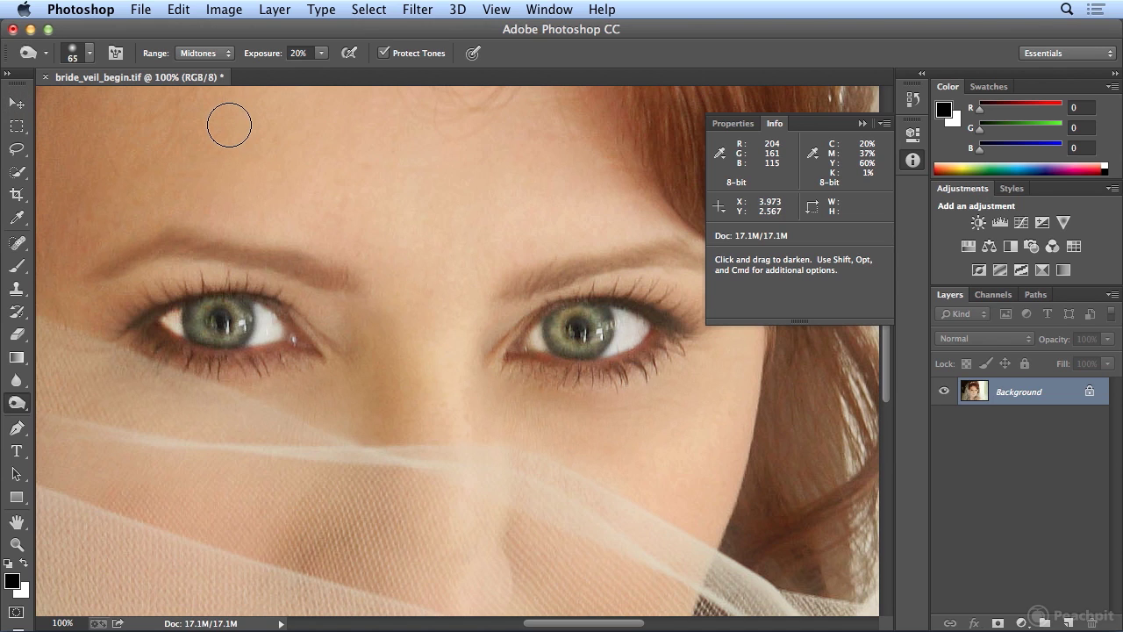
left_click(209, 52)
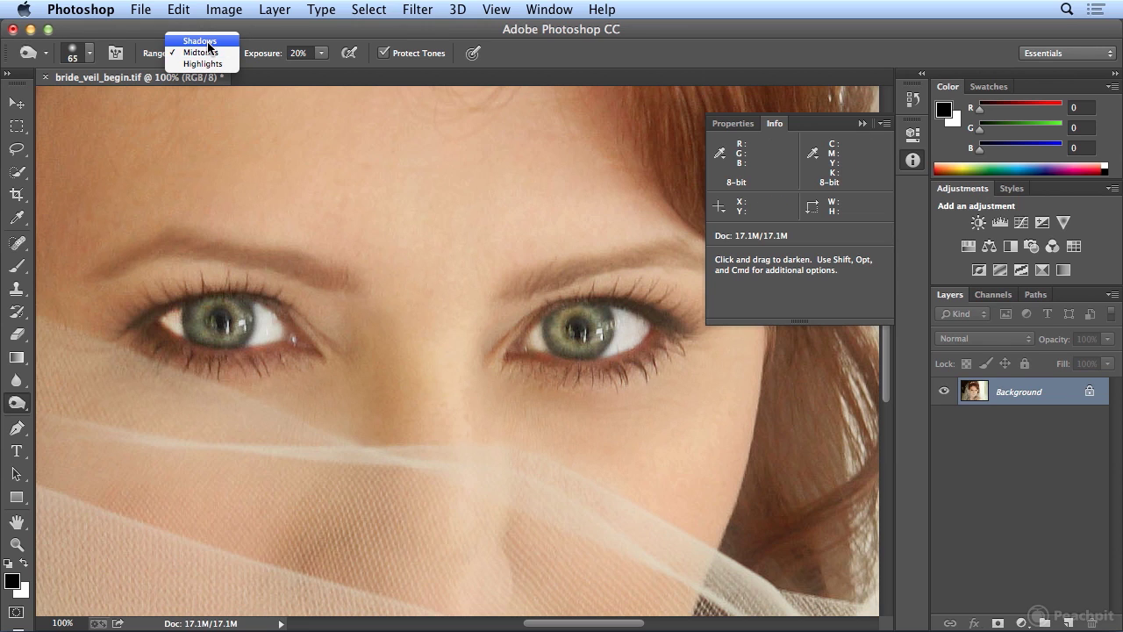
left_click(209, 44)
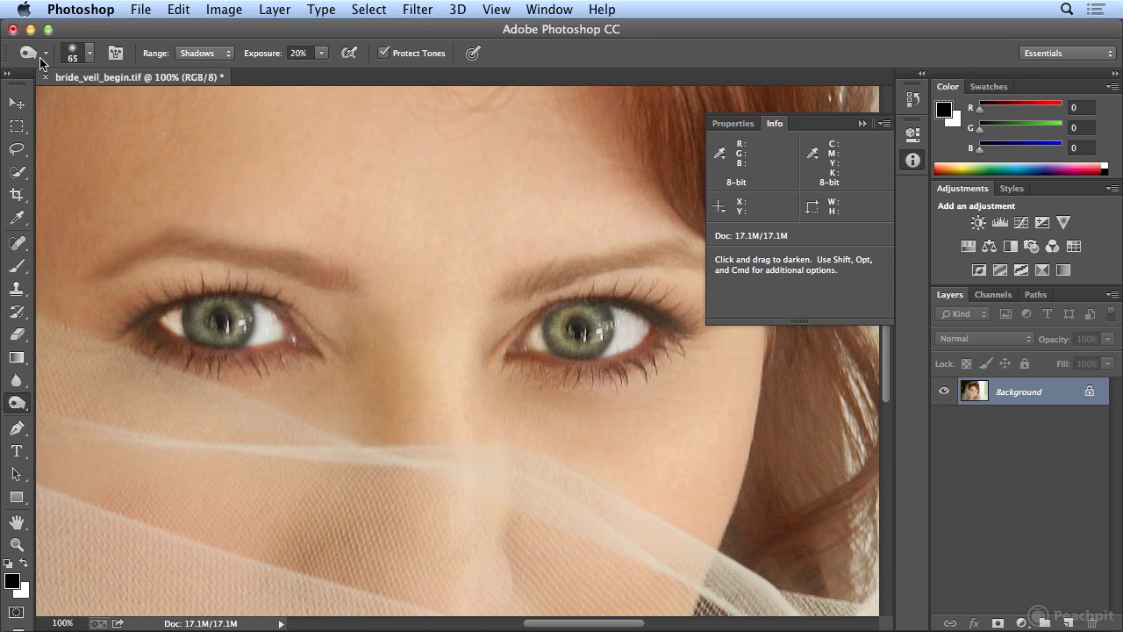
left_click(88, 56)
left_click_drag(134, 107, 122, 108)
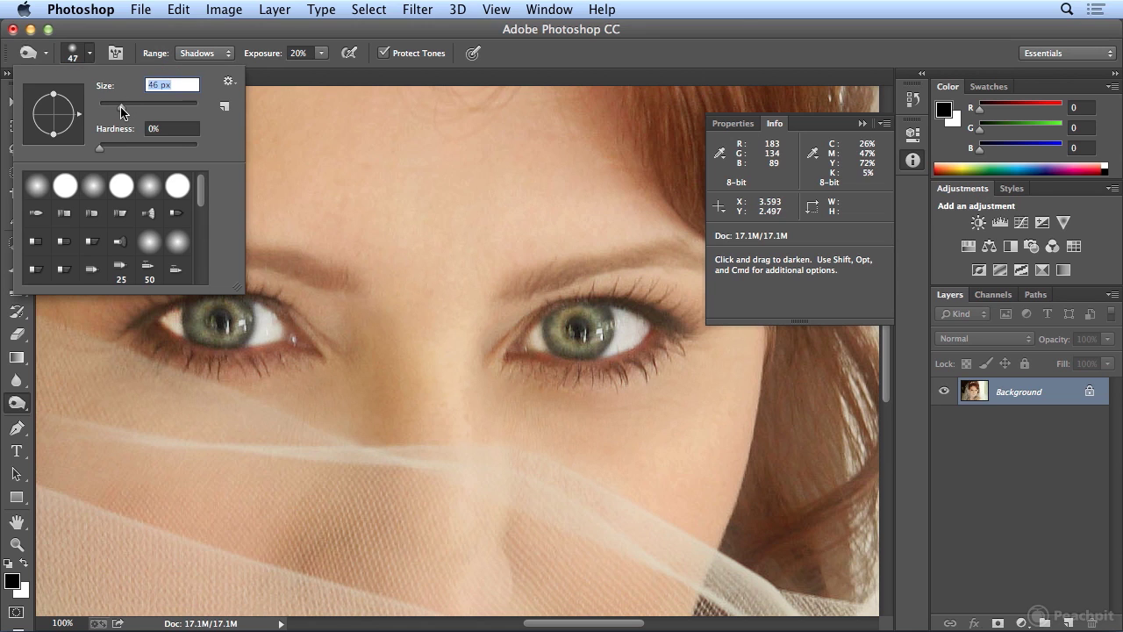
left_click(220, 322)
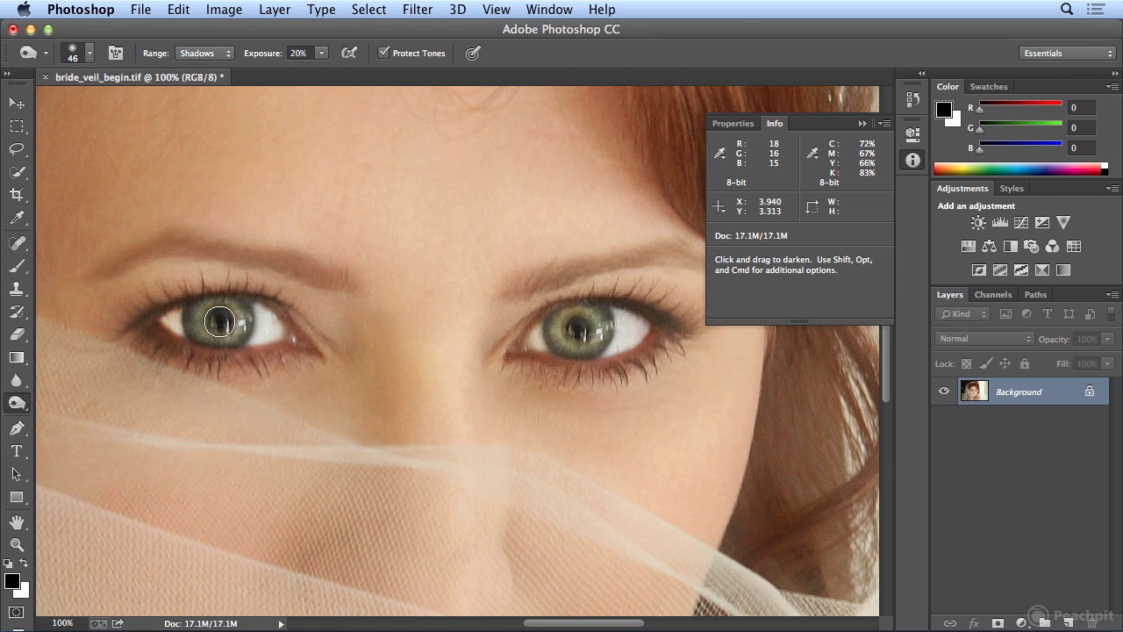
left_click(579, 328)
mouse_move(579, 328)
left_mouse_down()
mouse_move(610, 345)
mouse_move(601, 330)
left_mouse_up()
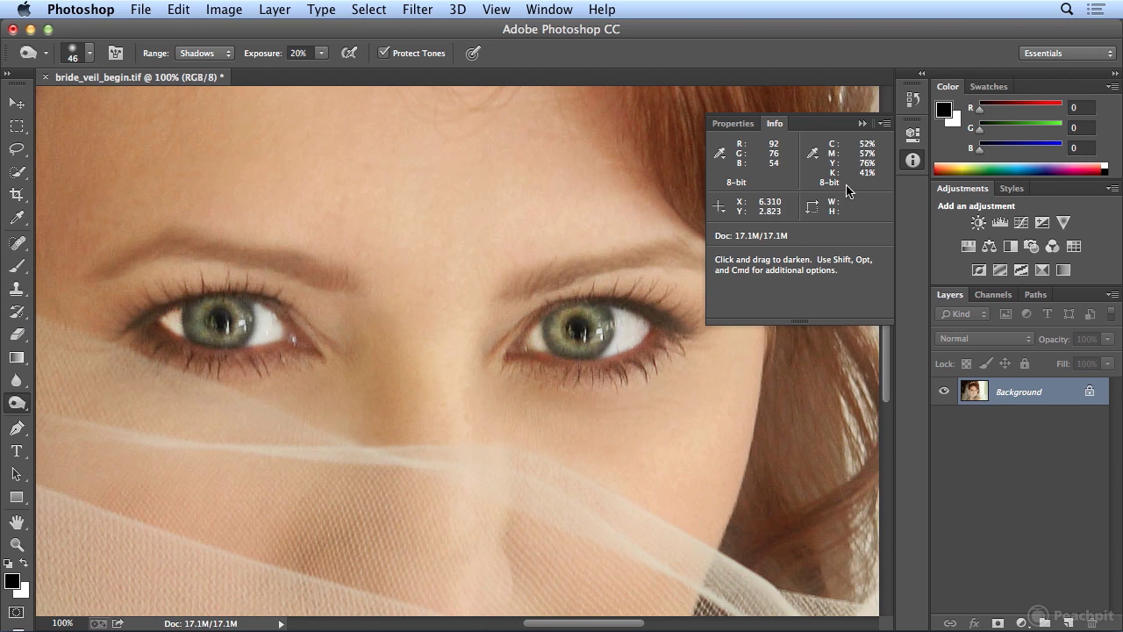
- Hide the Info readout and darken the lashes of the right-hand eye with the Burn tool at a 24 px brush size
left_click(911, 160)
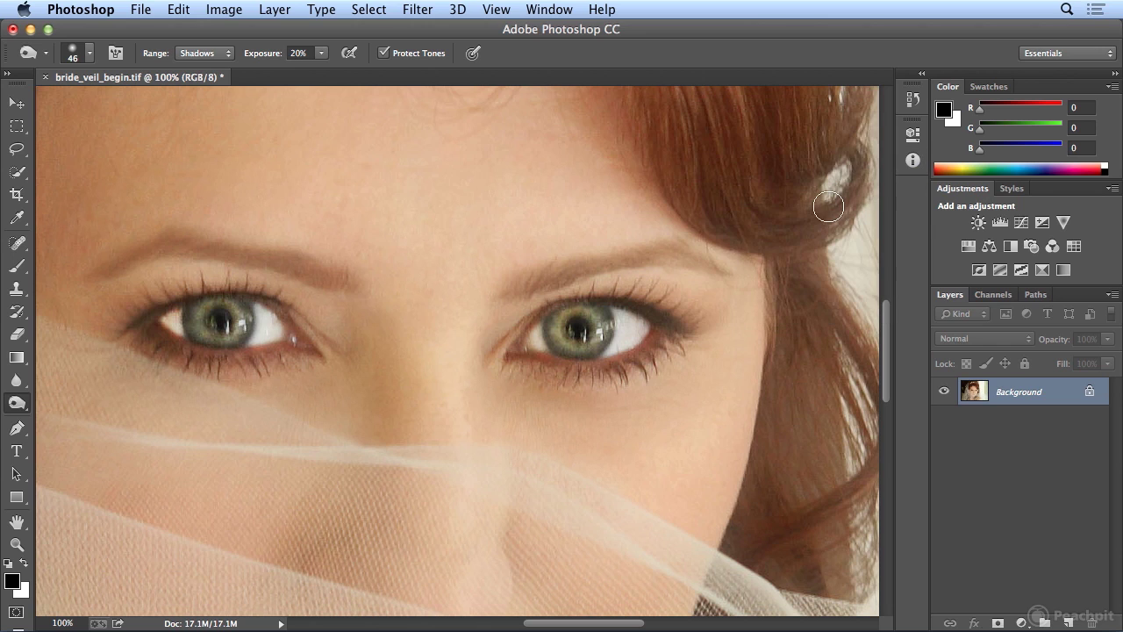
left_click(90, 54)
left_click_drag(115, 112, 105, 112)
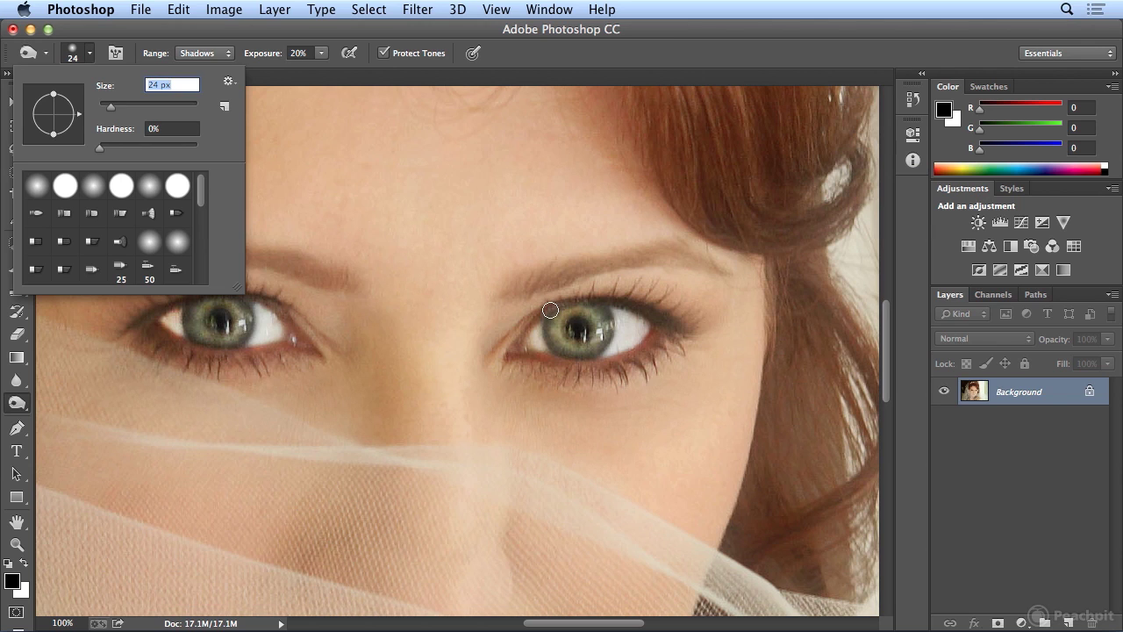
key("Return")
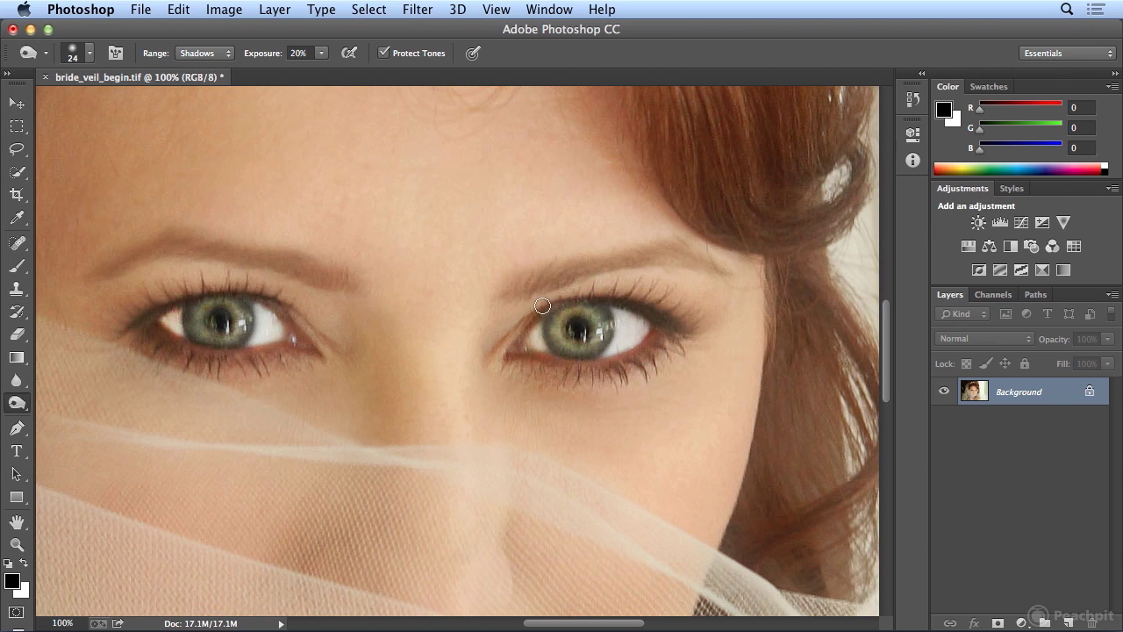
mouse_move(656, 284)
left_mouse_down()
mouse_move(652, 298)
mouse_move(676, 319)
mouse_move(625, 302)
mouse_move(683, 325)
mouse_move(669, 342)
mouse_move(540, 373)
mouse_move(513, 365)
mouse_move(634, 377)
mouse_move(680, 334)
mouse_move(619, 375)
mouse_move(696, 326)
mouse_move(675, 314)
left_mouse_up()
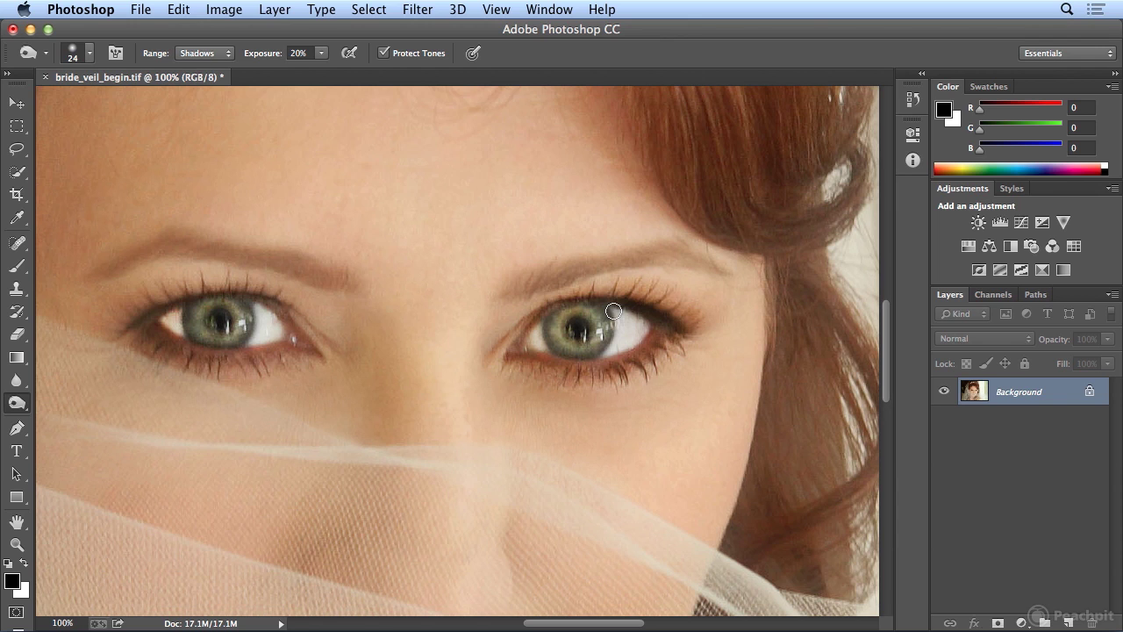
- Set the Burn tool to the Midtones range with a 40 px brush and display the Info readout again
key("super+minus")
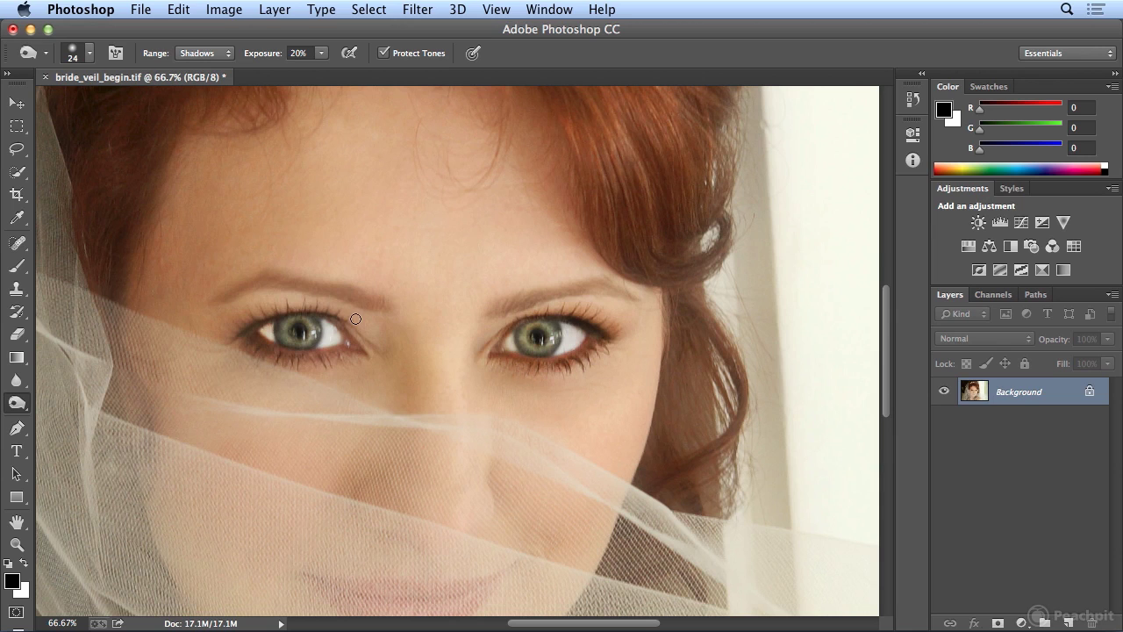
left_click(202, 56)
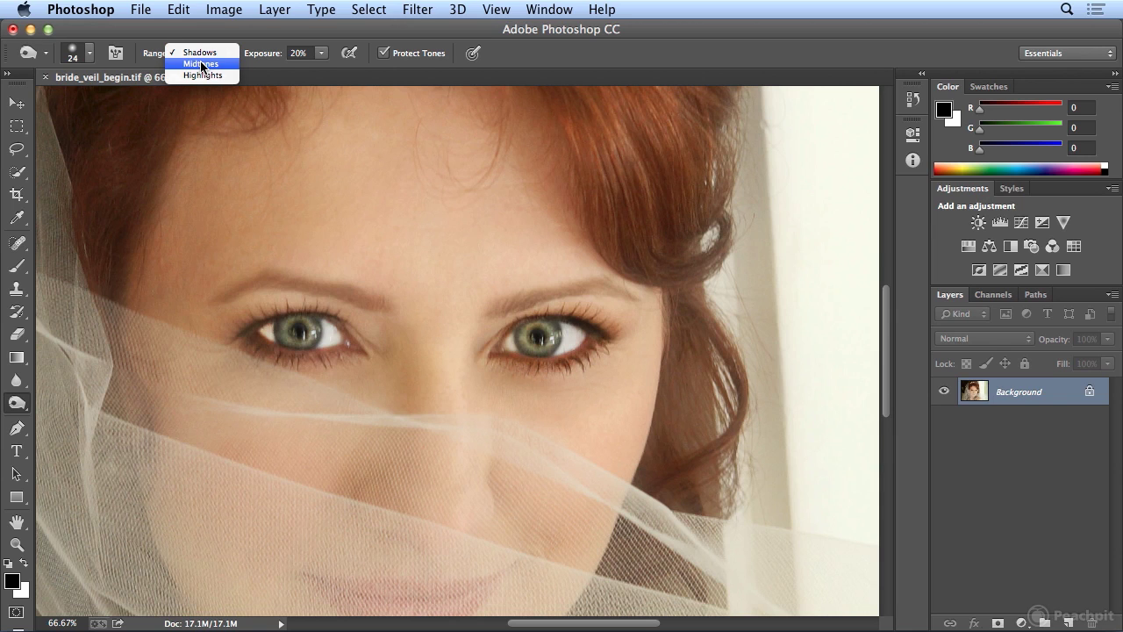
left_click(202, 65)
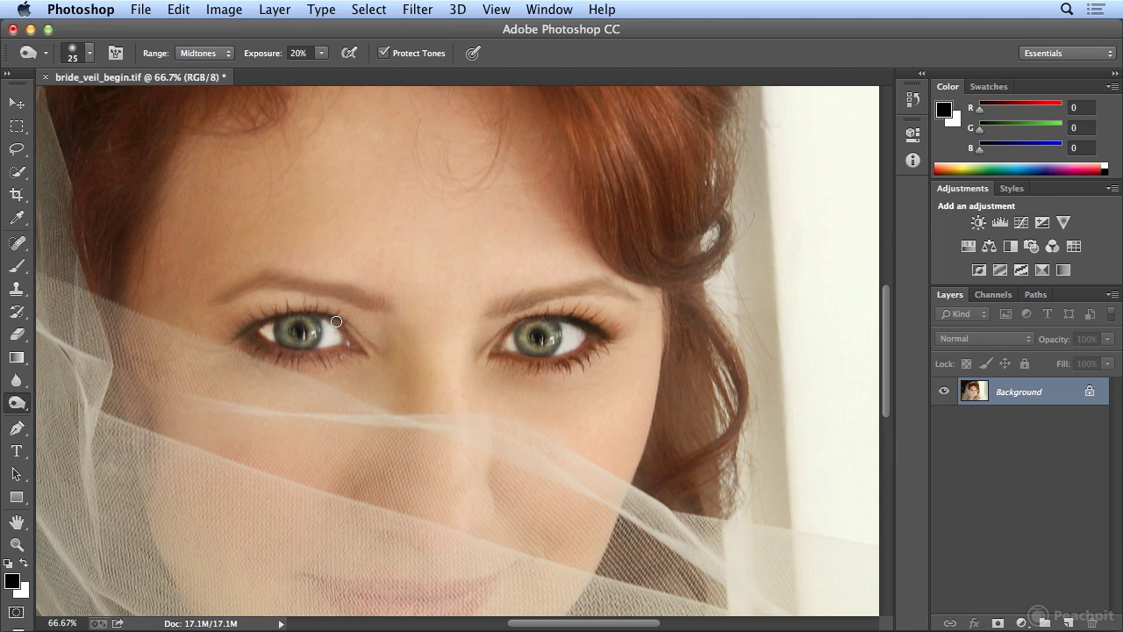
key("bracketright")
key("bracketright")
key("bracketright")
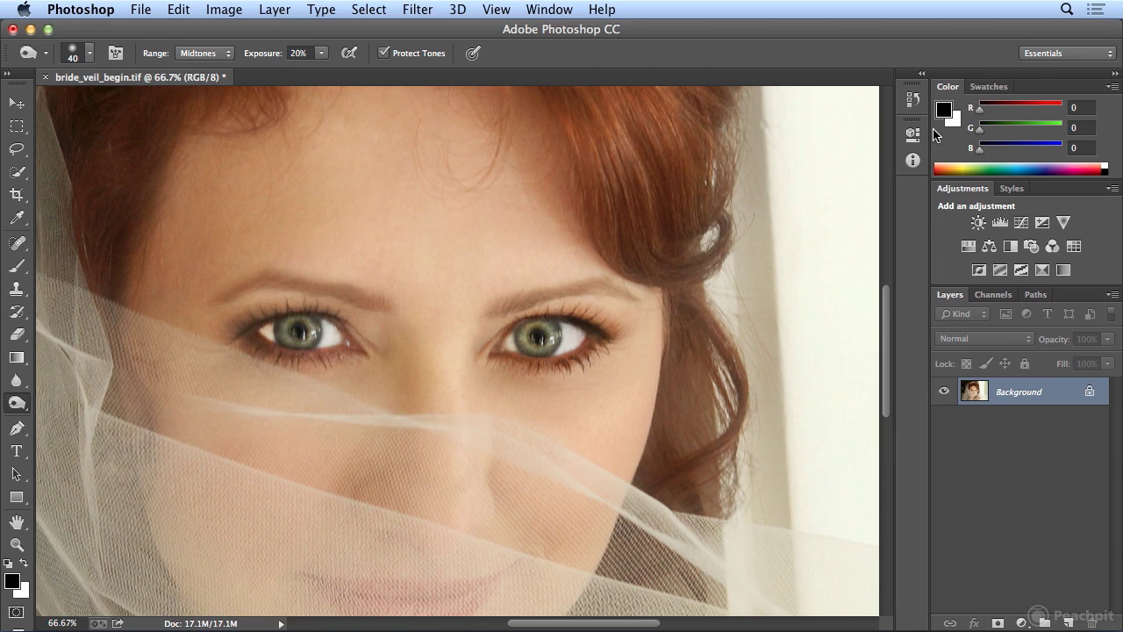
left_click(913, 160)
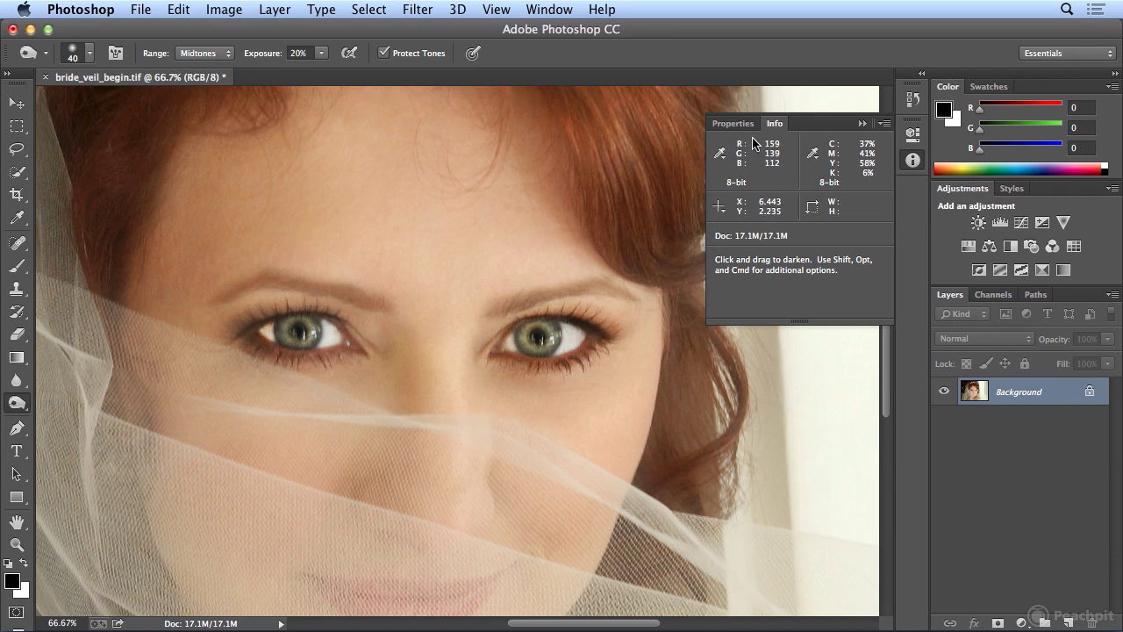
- Hide the Info readout and undo the last Burn stroke made in the Midtones range
left_click(913, 159)
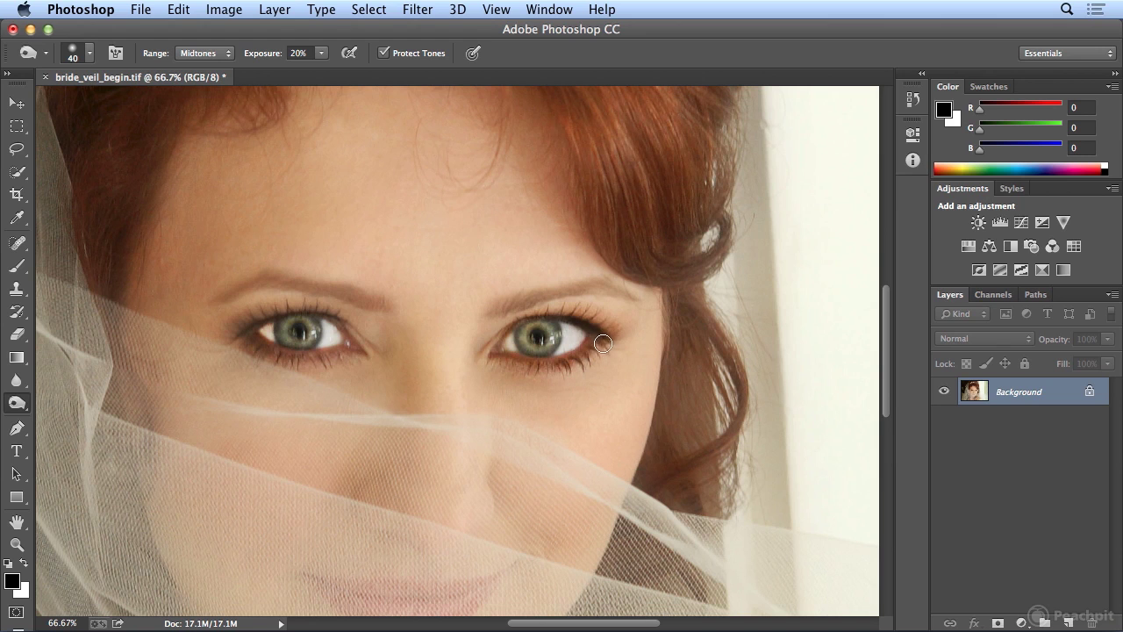
left_click(183, 9)
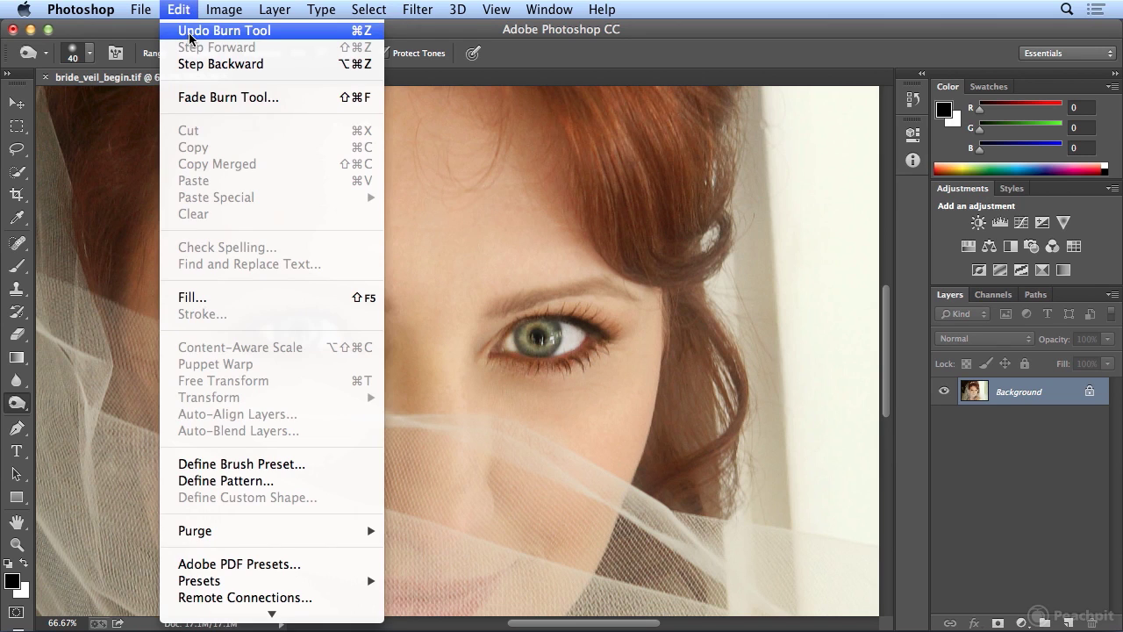
left_click(190, 34)
- Set the Burn tool to the Shadows range and darken the upper and lower lashes of the left-hand eye
left_click(205, 54)
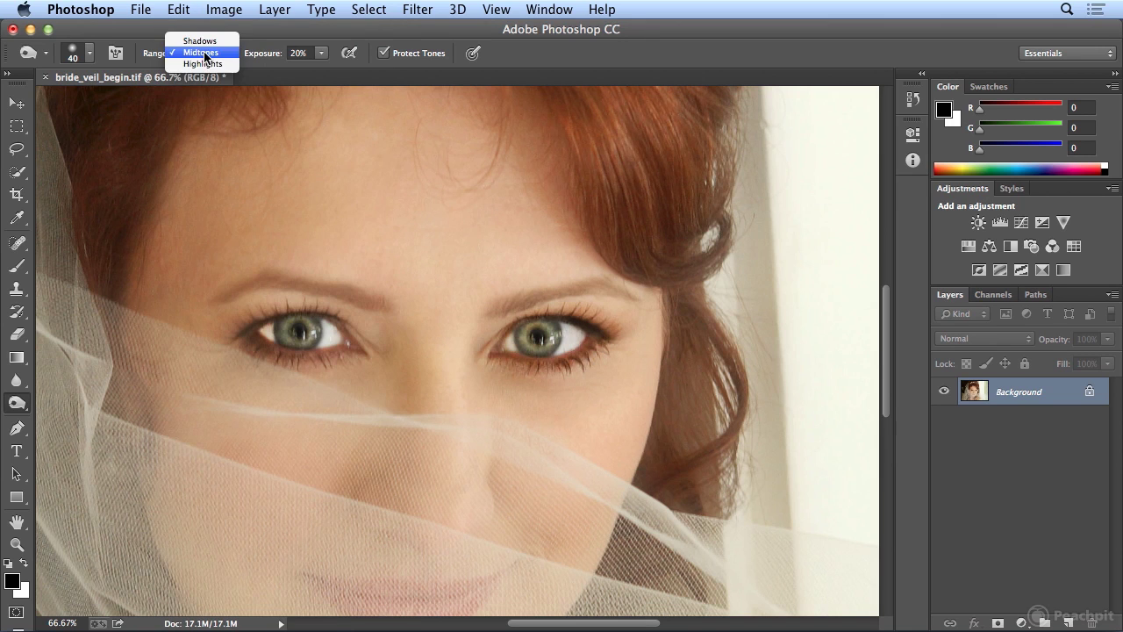
left_click(205, 39)
mouse_move(352, 328)
left_mouse_down()
mouse_move(322, 306)
mouse_move(291, 307)
mouse_move(234, 336)
mouse_move(280, 306)
mouse_move(227, 329)
mouse_move(298, 306)
mouse_move(330, 301)
mouse_move(350, 321)
left_mouse_up()
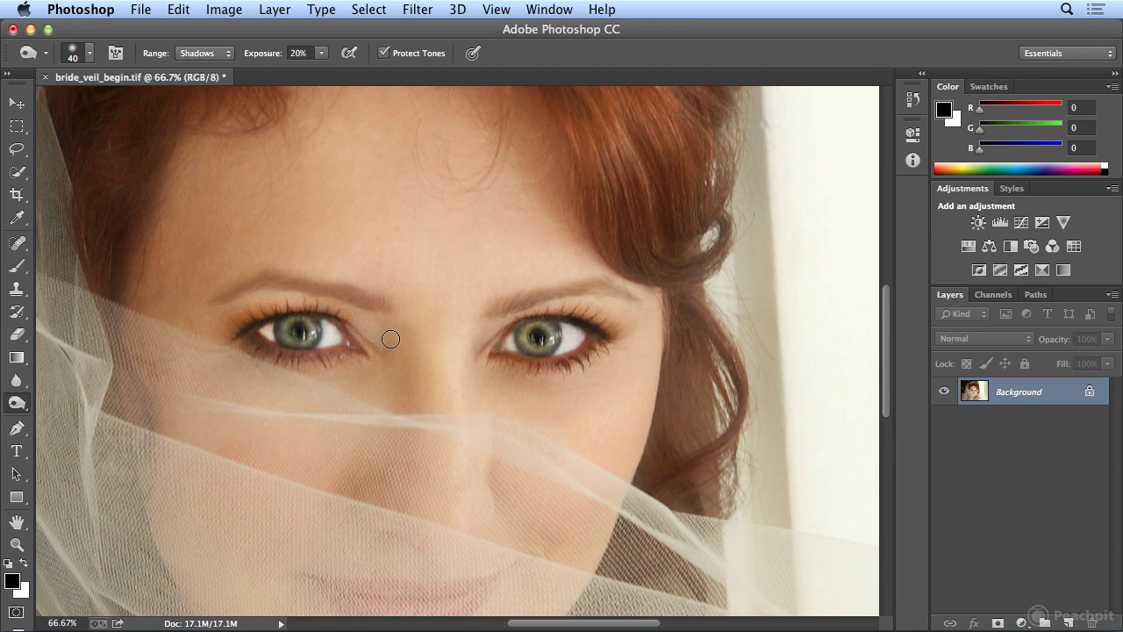
mouse_move(287, 359)
left_mouse_down()
mouse_move(239, 348)
mouse_move(340, 354)
left_mouse_up()
- Undo the last burn stroke and darken the left-hand eye's lower lashes again with the Burn exposure reduced to 10%
left_click(195, 9)
left_click(198, 33)
left_click_drag(322, 53, 325, 79)
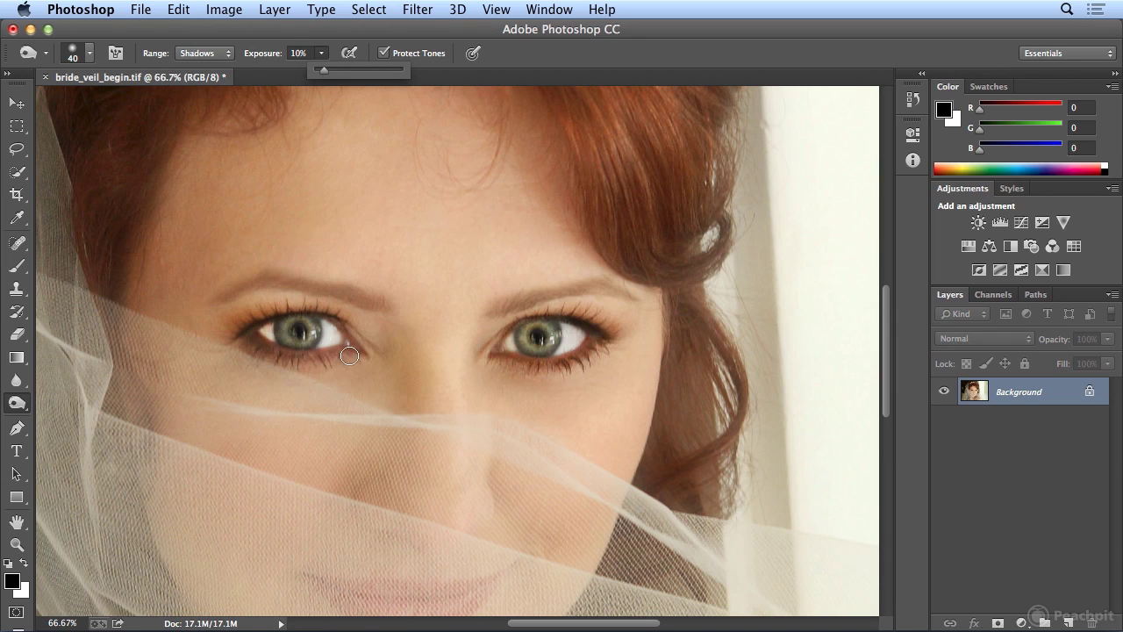
left_click_drag(348, 356, 236, 339)
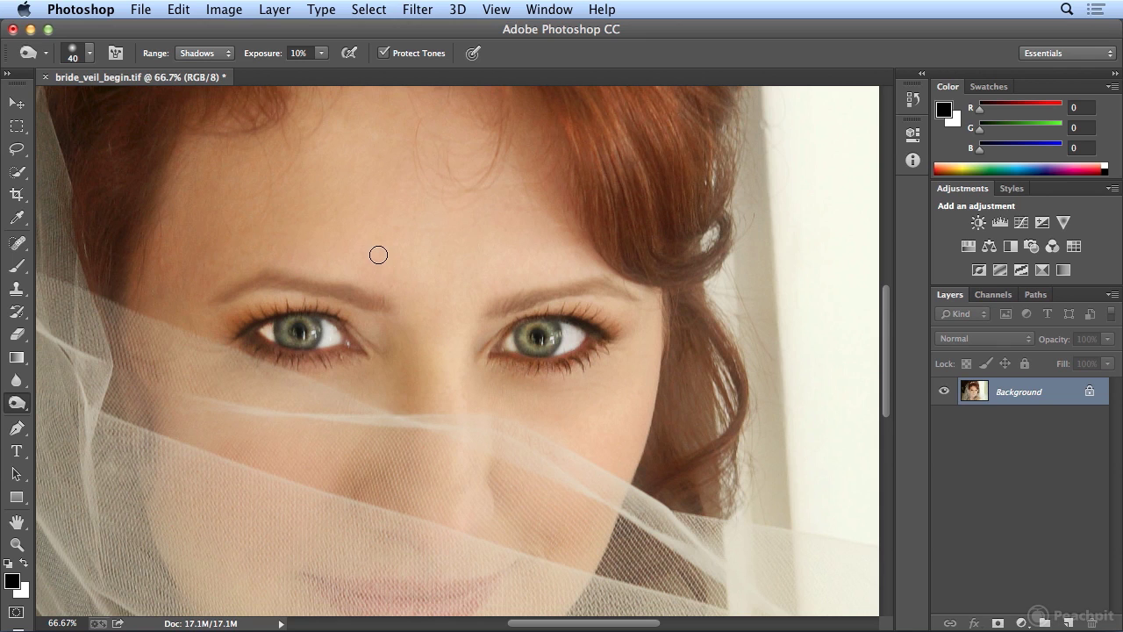
- View the whole photo and compare the original bride_veil_begin.tif snapshot with the latest Burn state in the history
key("super+0")
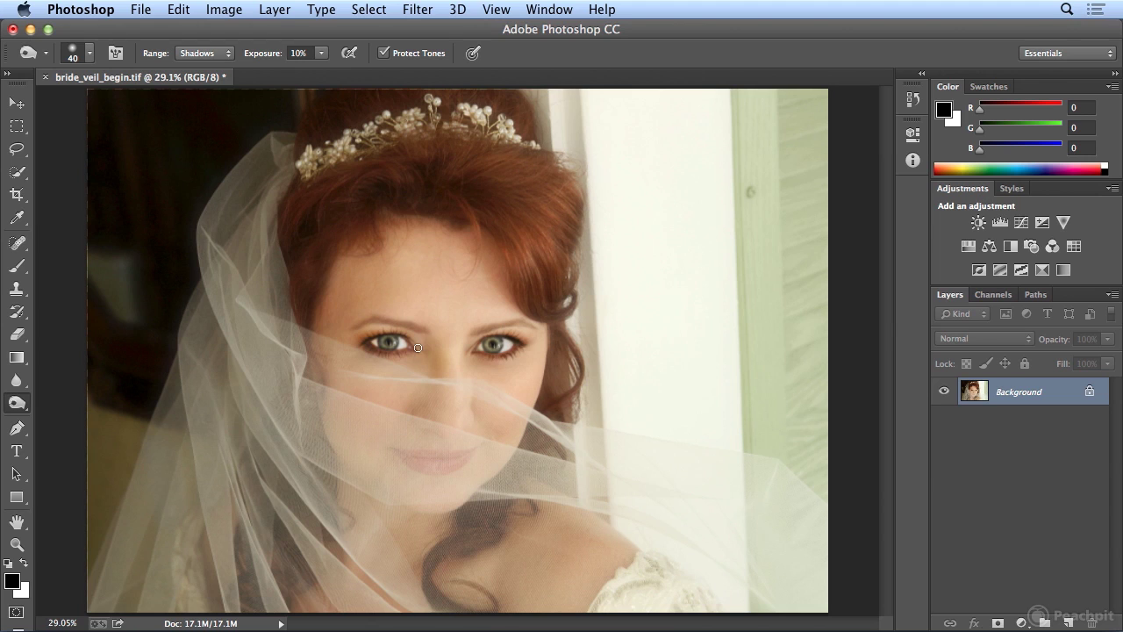
left_click(911, 109)
left_click_drag(879, 178, 847, 568)
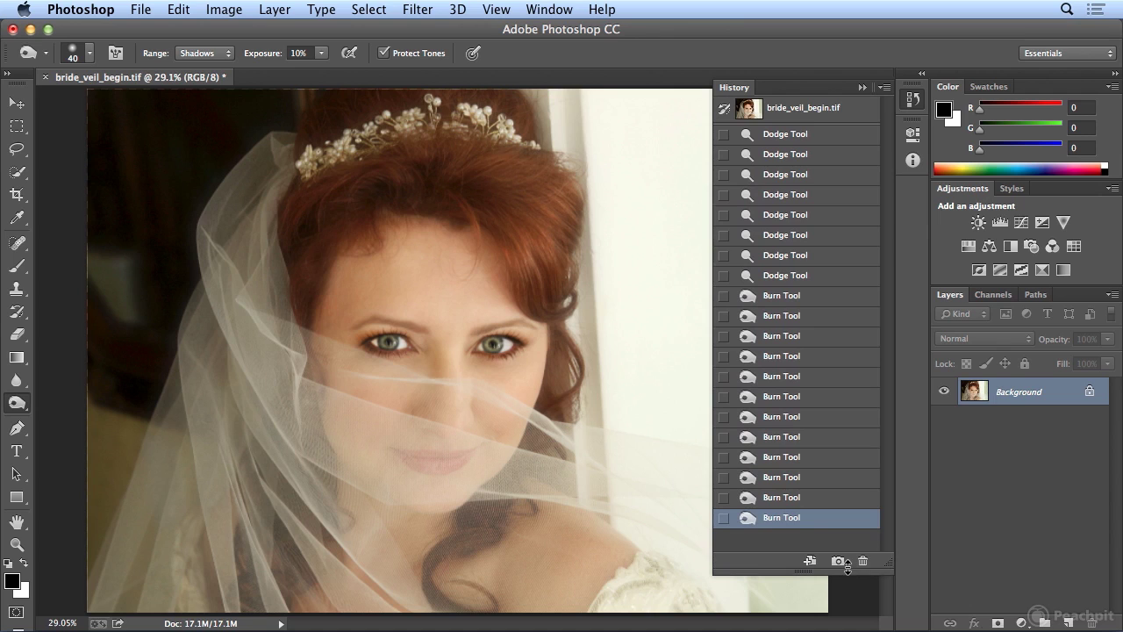
left_click(783, 112)
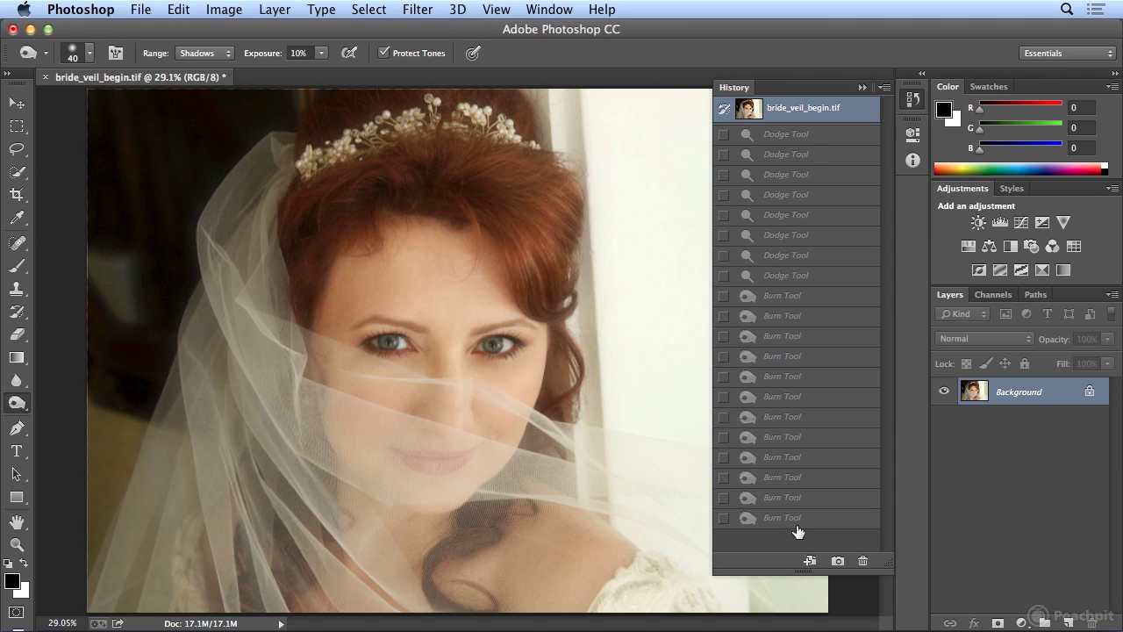
left_click(798, 524)
left_click(808, 109)
left_click(798, 521)
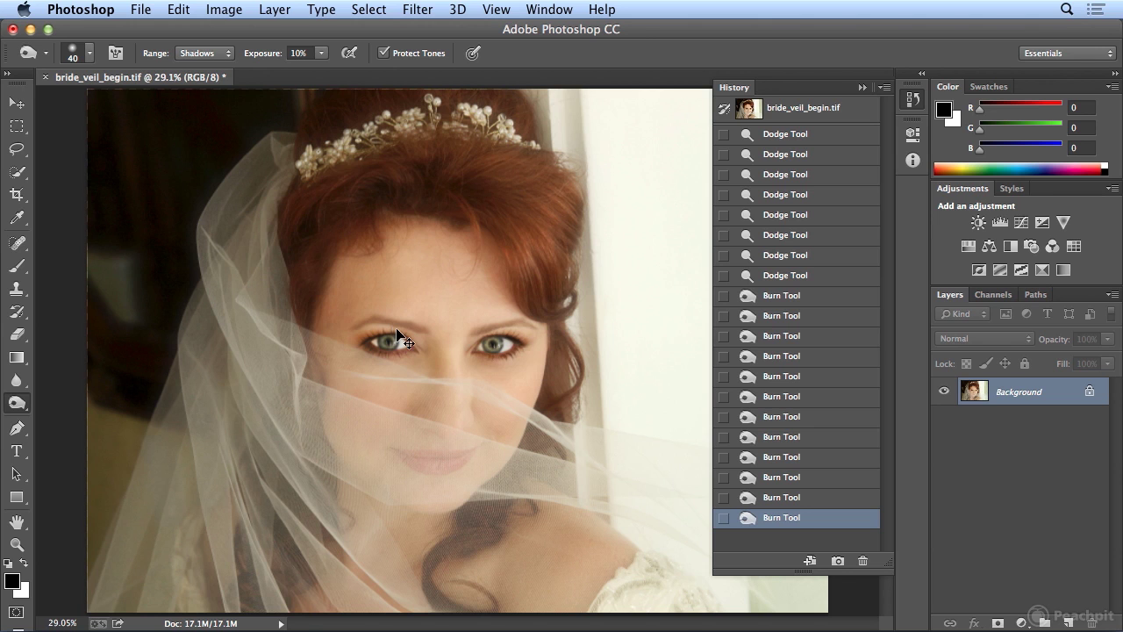
- Try darkening the outer edges of both irises using the Burn tool with a 10 px brush
key("super+equal")
key("super+equal")
key("super+equal")
key("super+equal")
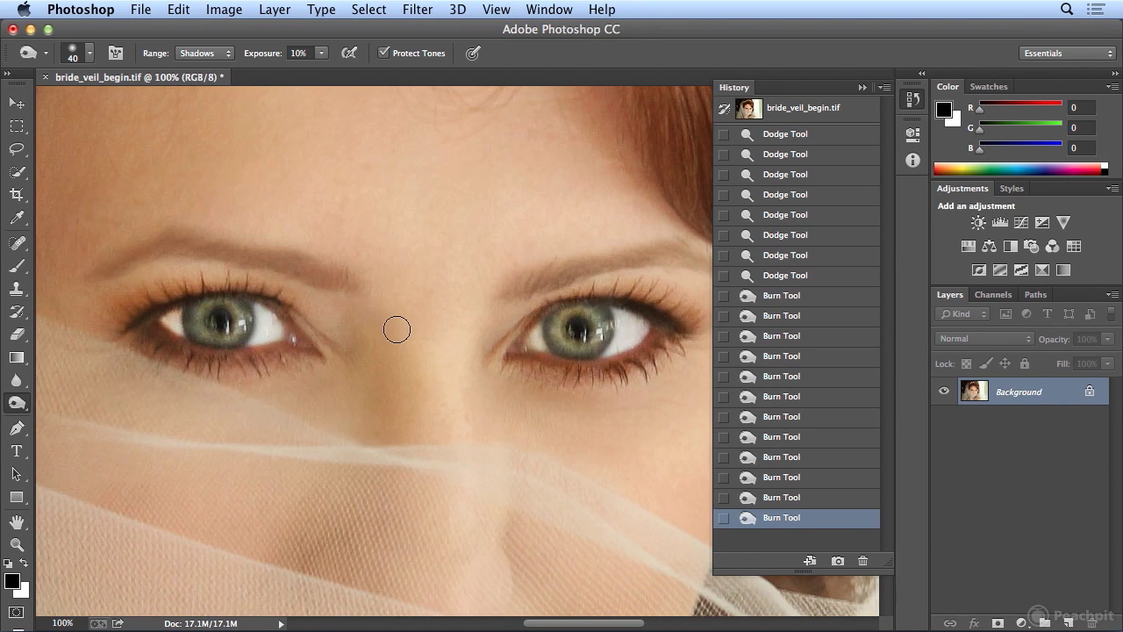
key("bracketleft")
key("bracketleft")
key("bracketleft")
key("bracketleft")
key("bracketleft")
key("bracketleft")
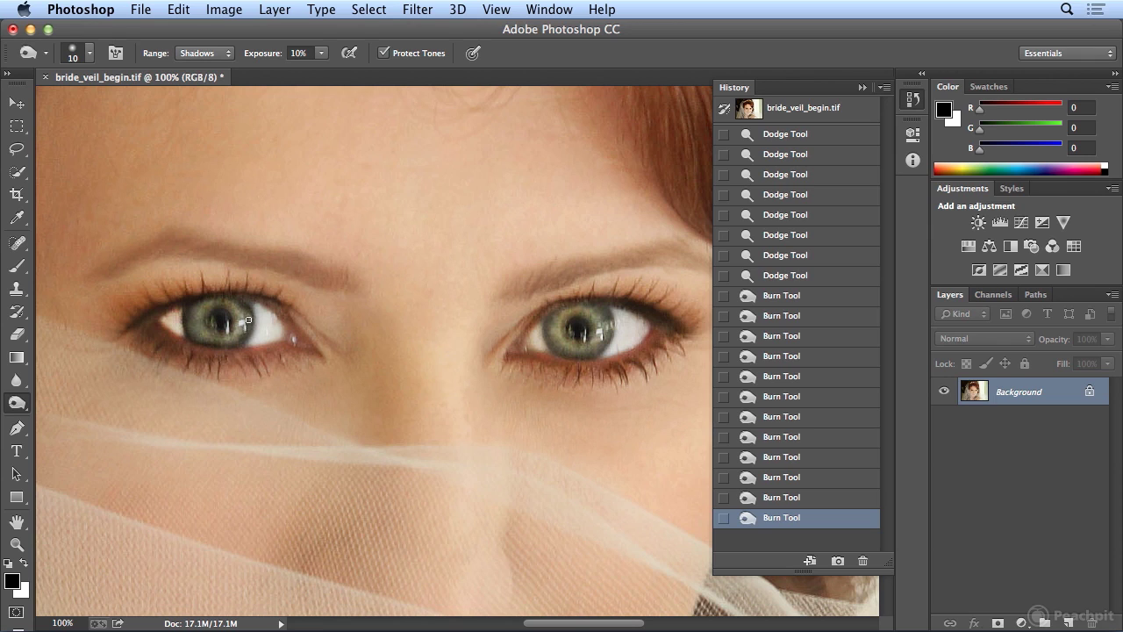
left_click(188, 334)
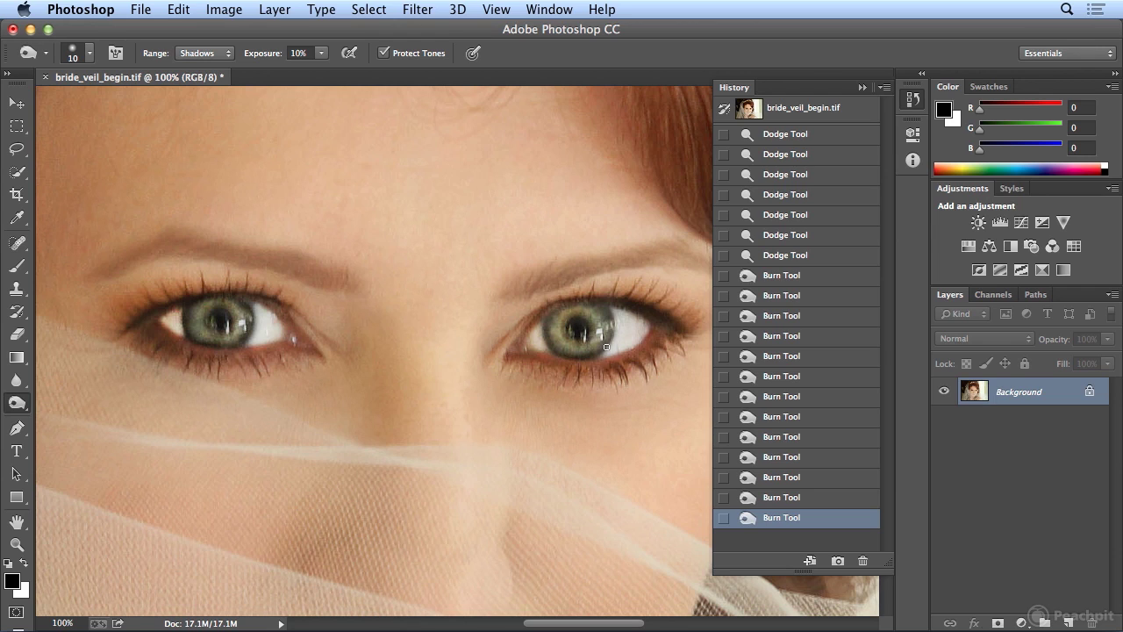
left_click(609, 311)
left_click(610, 331)
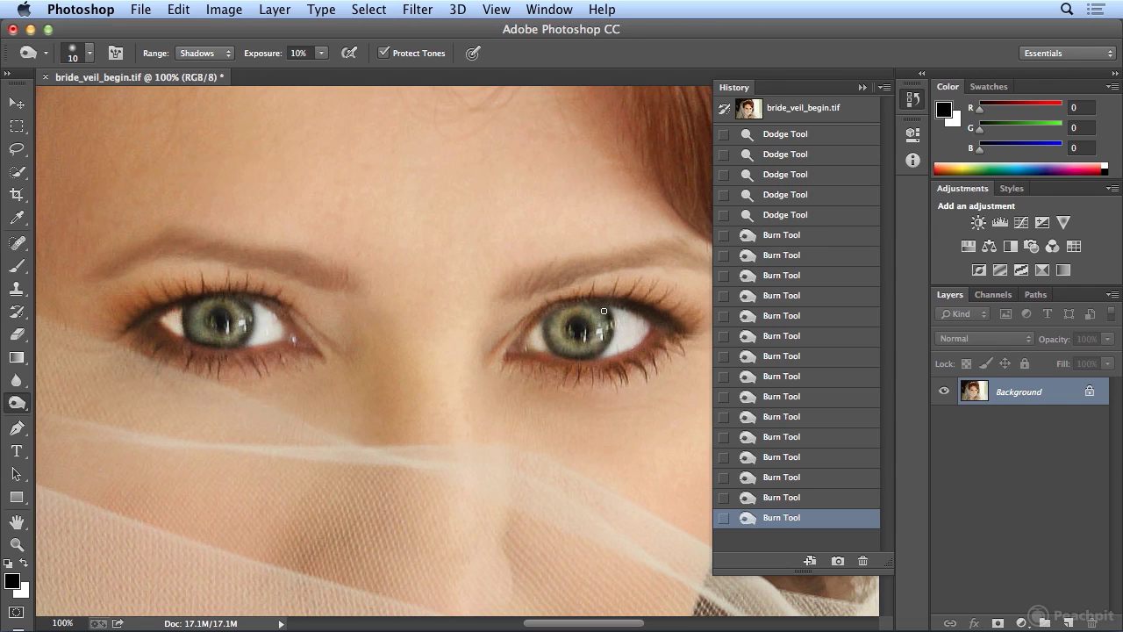
left_click(605, 308)
left_click(550, 319)
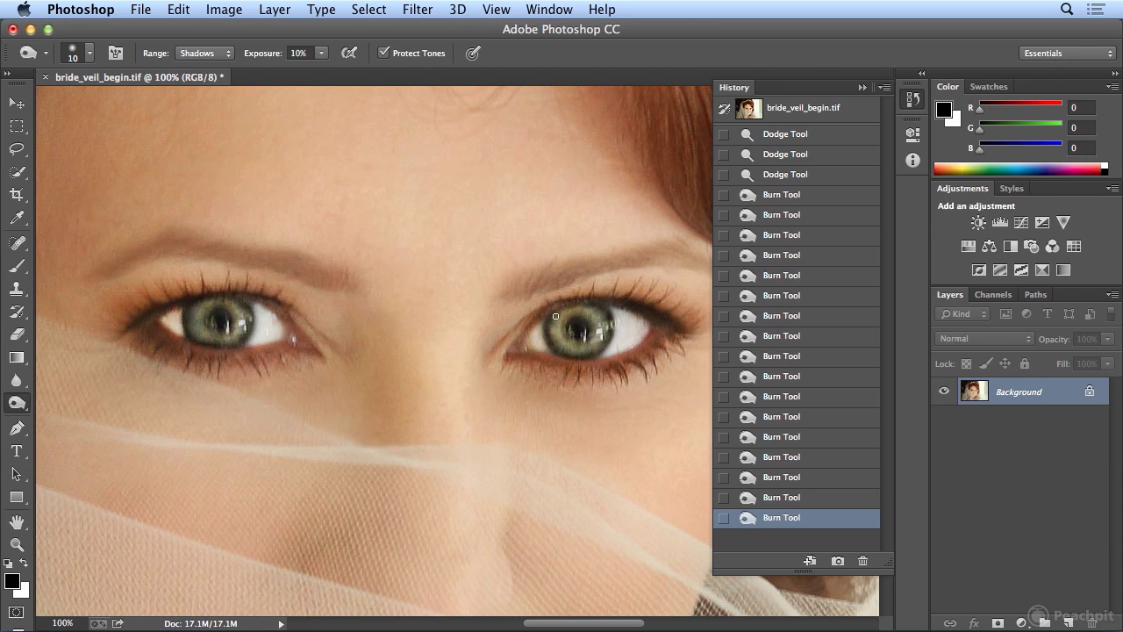
left_click(558, 314)
- Examine successive Burn states in the history to compare the eyes before and after individual strokes
left_click(789, 174)
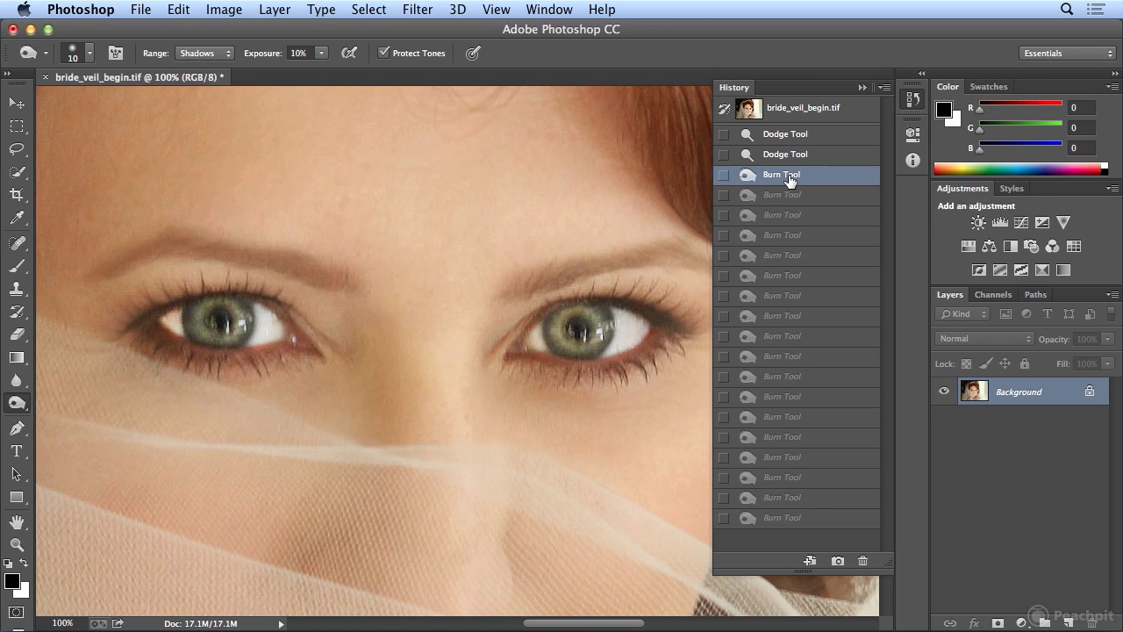
left_click(785, 522)
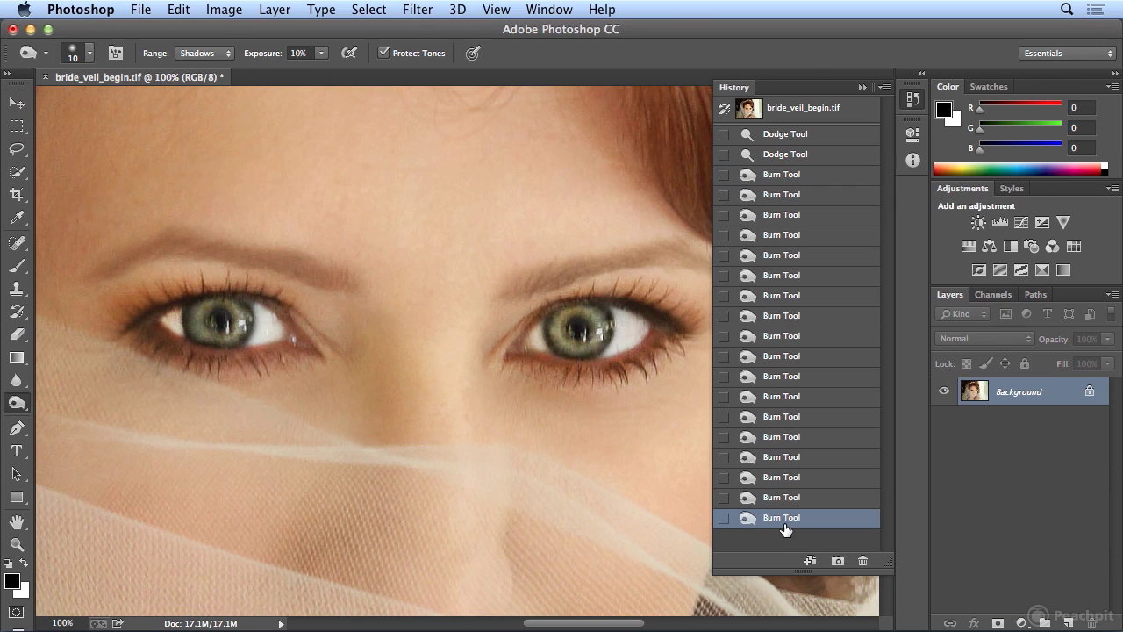
left_click(788, 437)
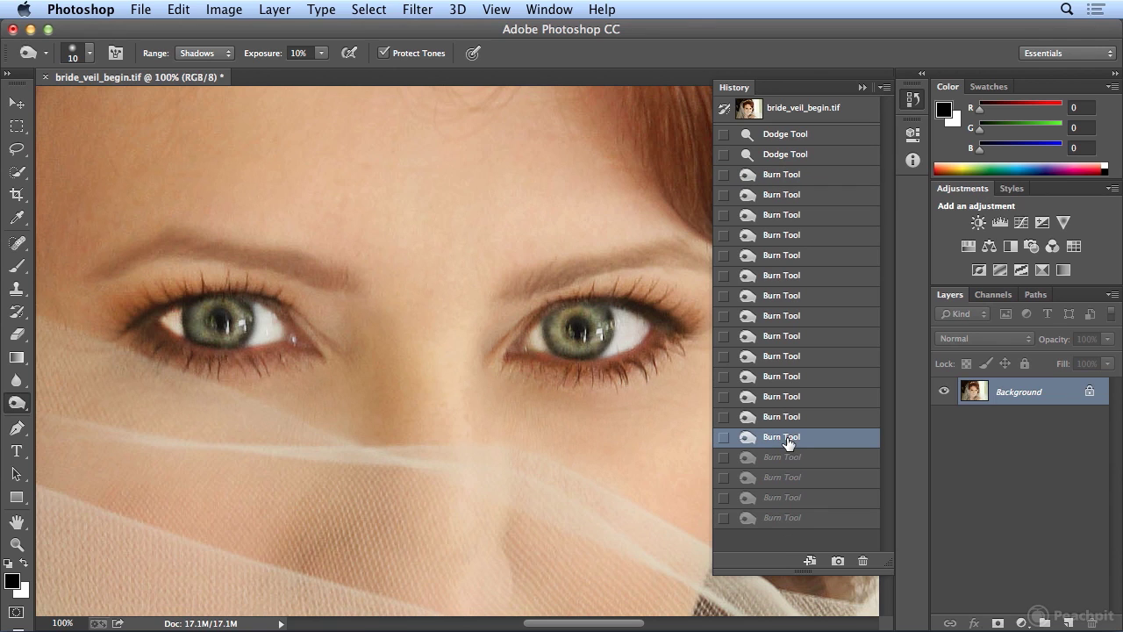
left_click(780, 518)
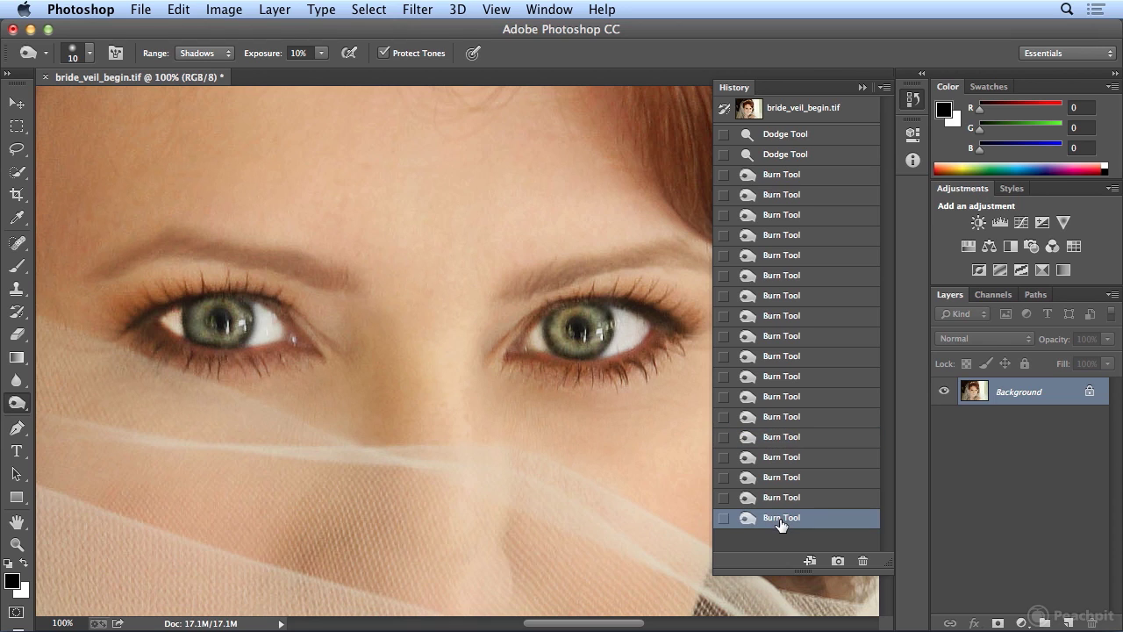
left_click(779, 317)
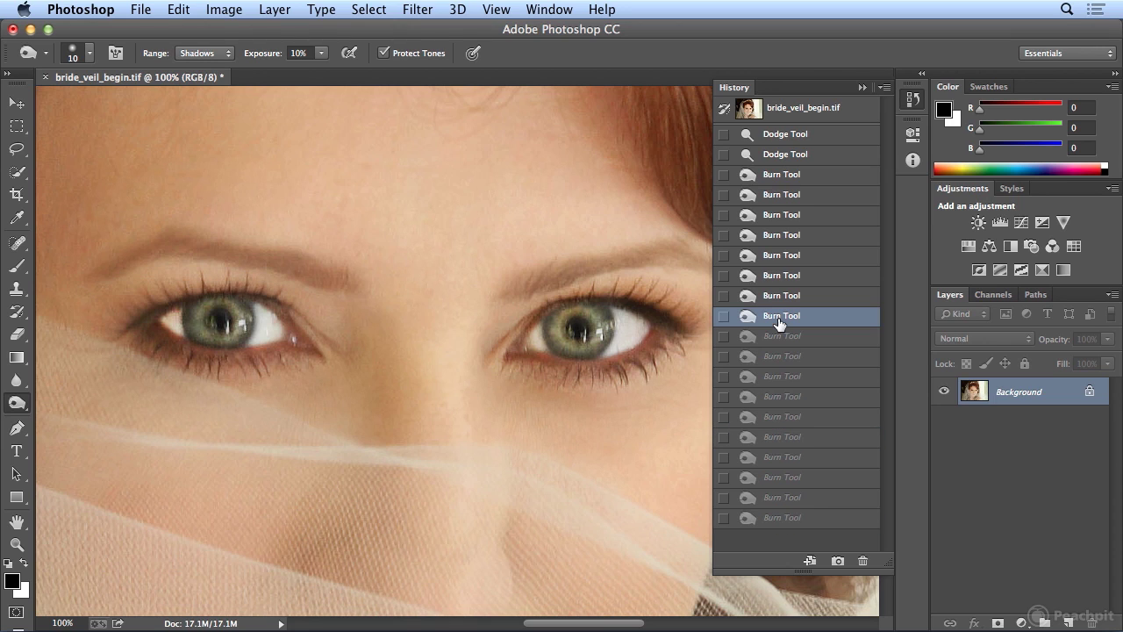
left_click(779, 339)
left_click(779, 357)
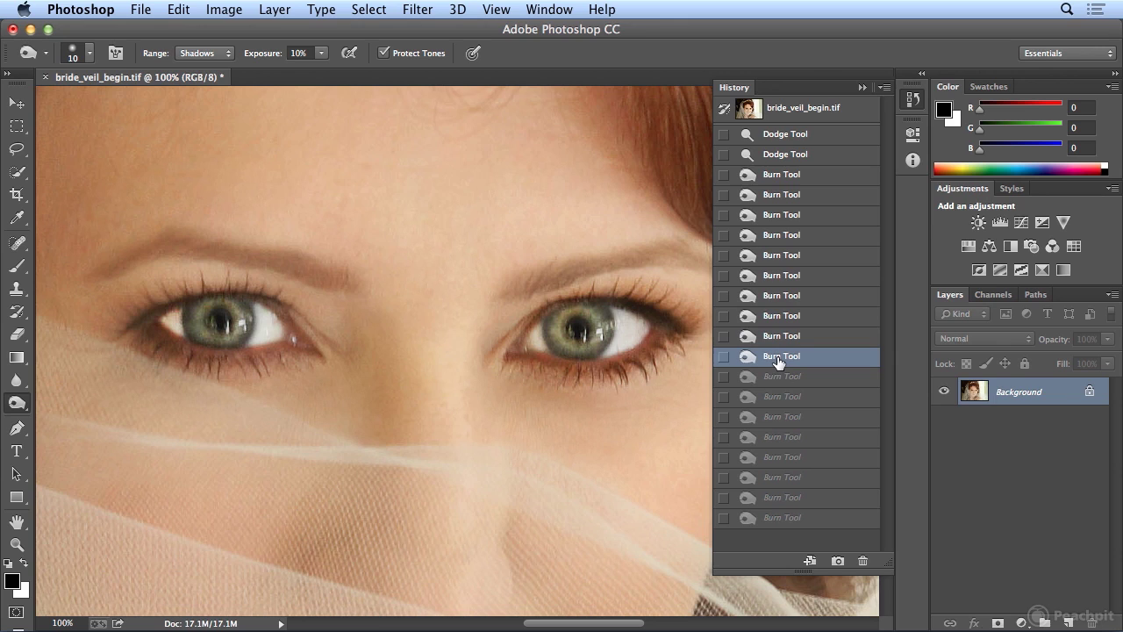
left_click(776, 379)
left_click(776, 398)
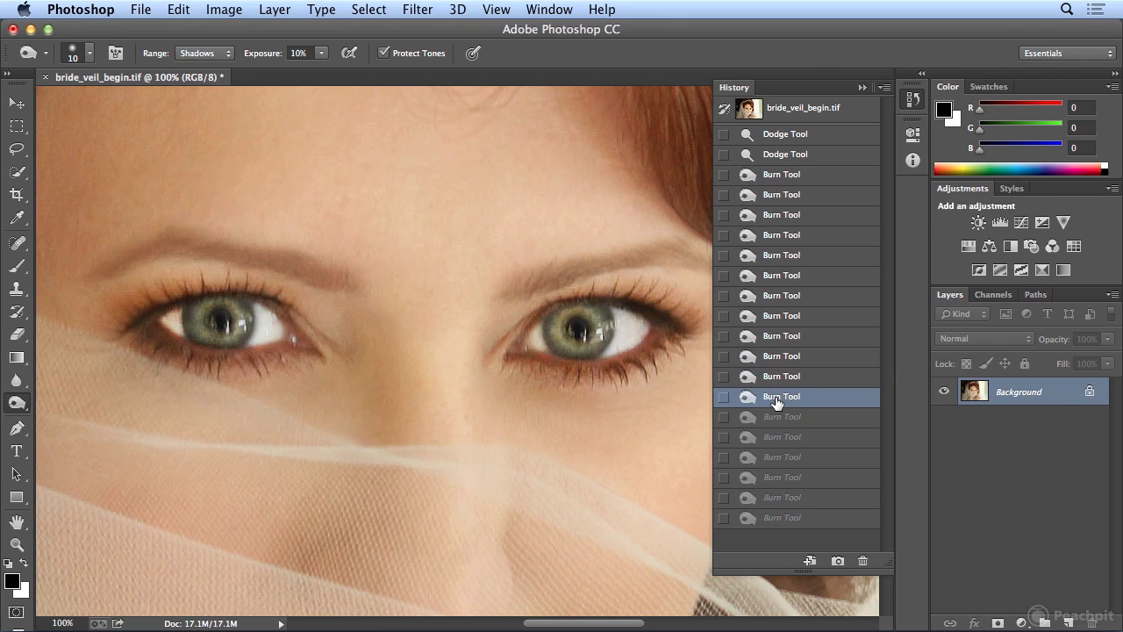
left_click(773, 425)
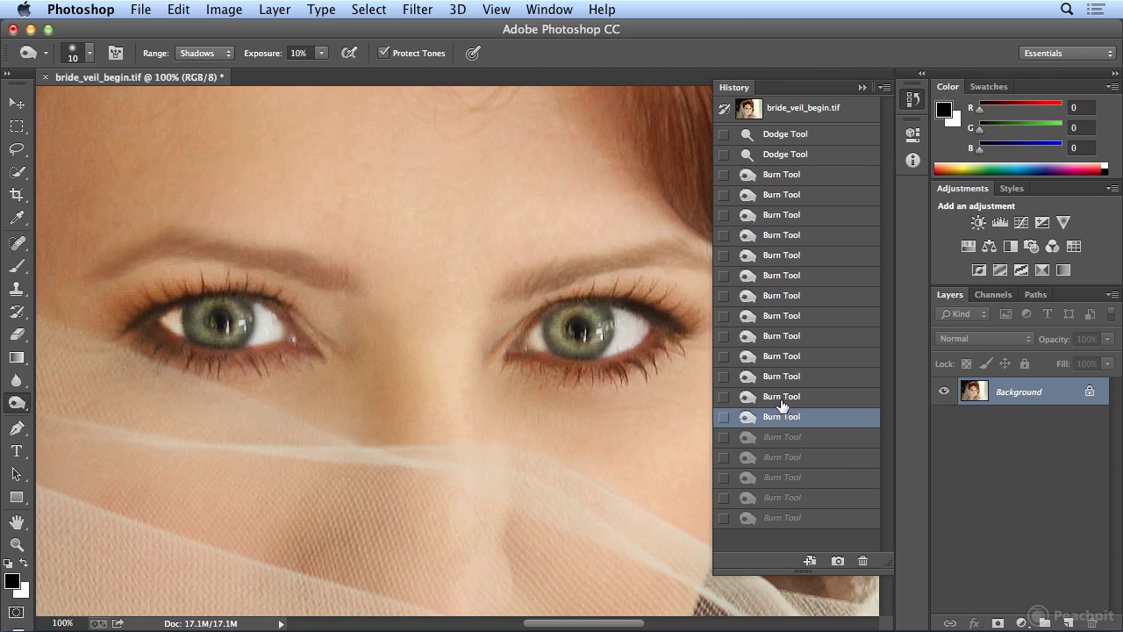
left_click(781, 402)
left_click(780, 521)
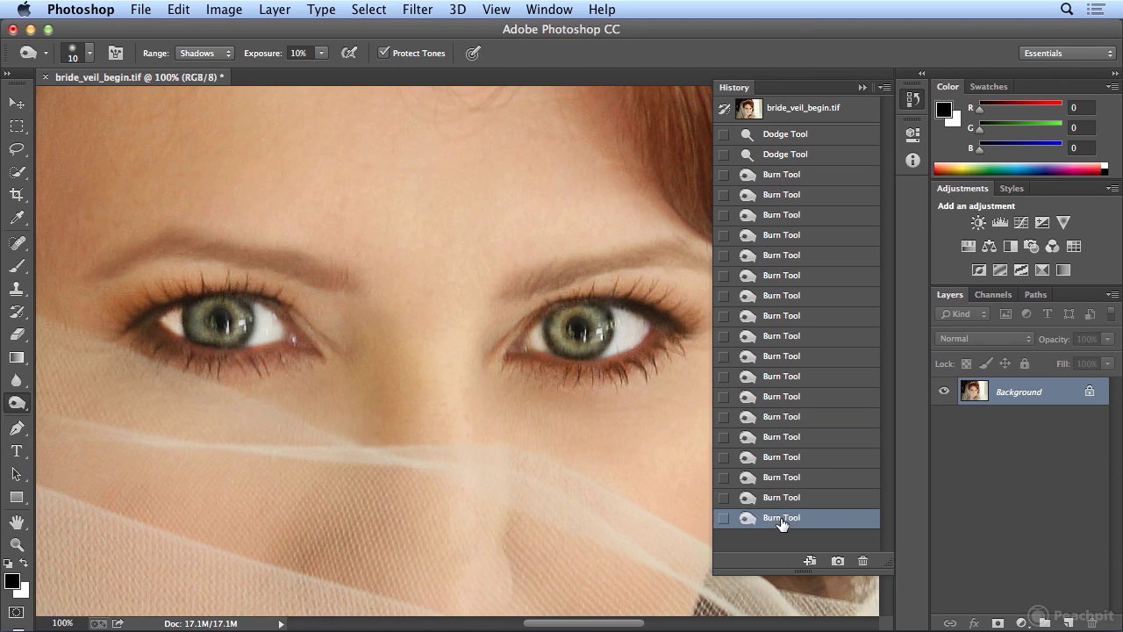
- Revert the photo to the history state just before the iris-edge burns and hide the history list
left_click(780, 400)
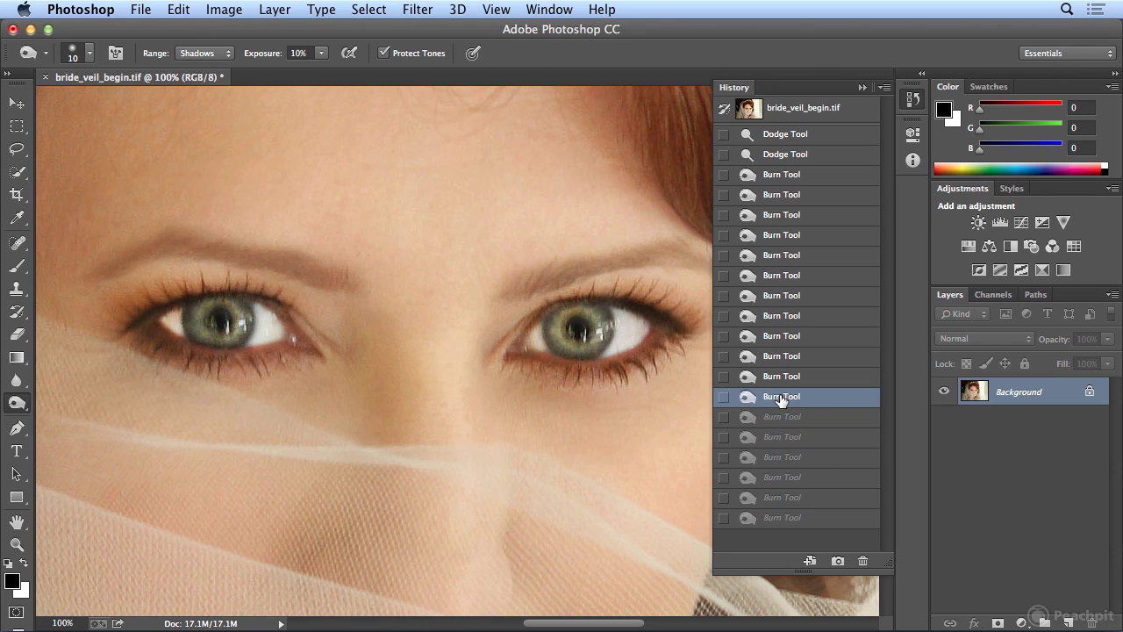
left_click(779, 377)
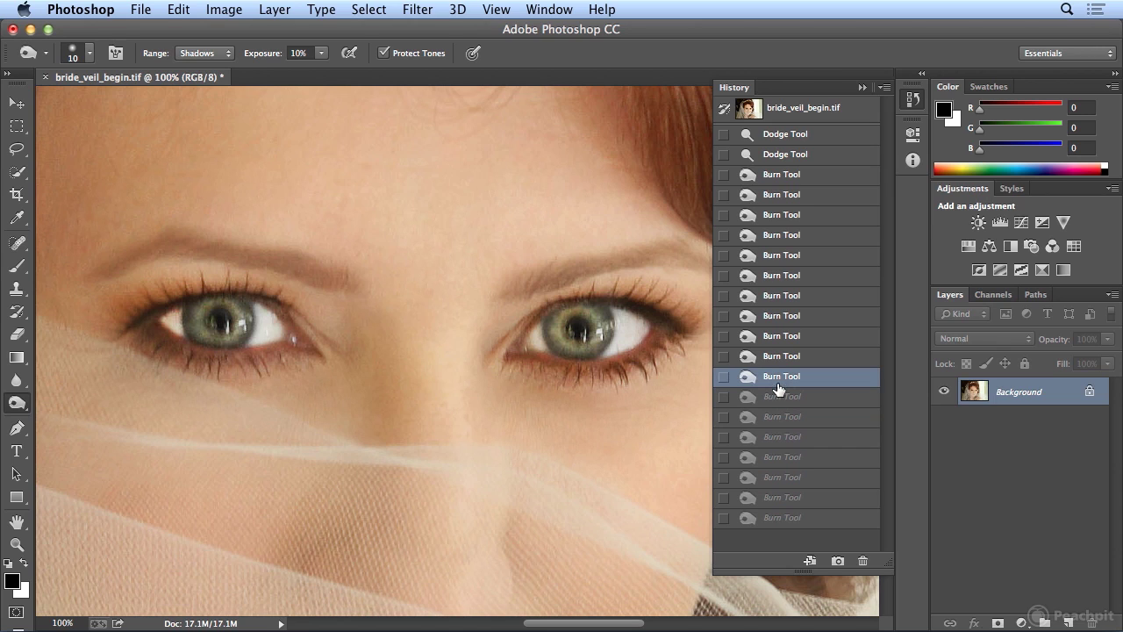
left_click(779, 398)
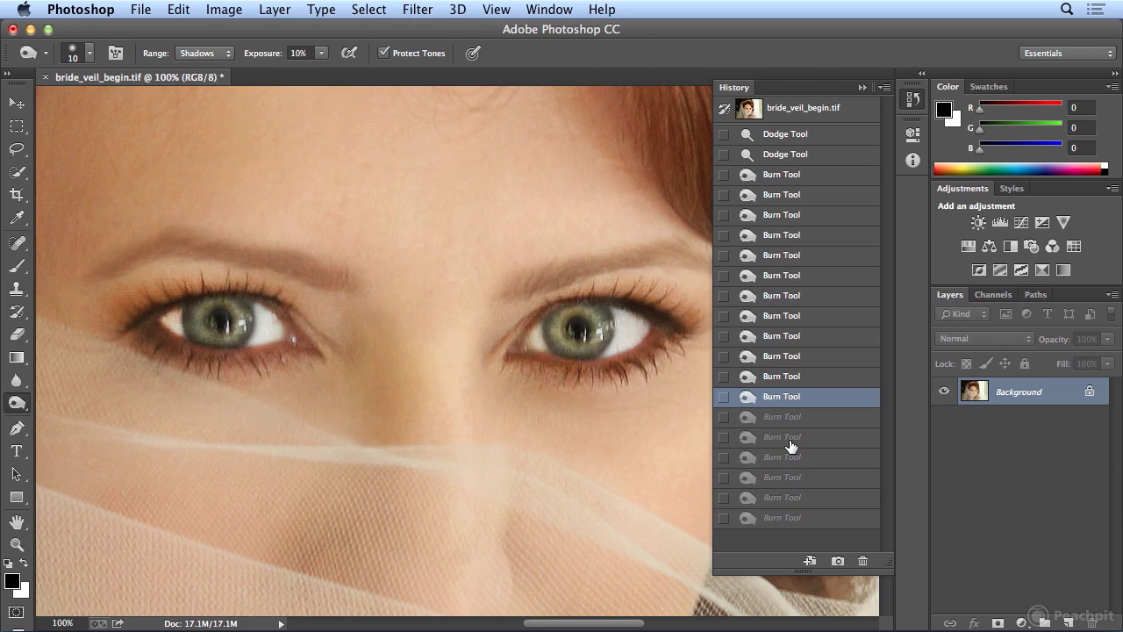
left_click(912, 102)
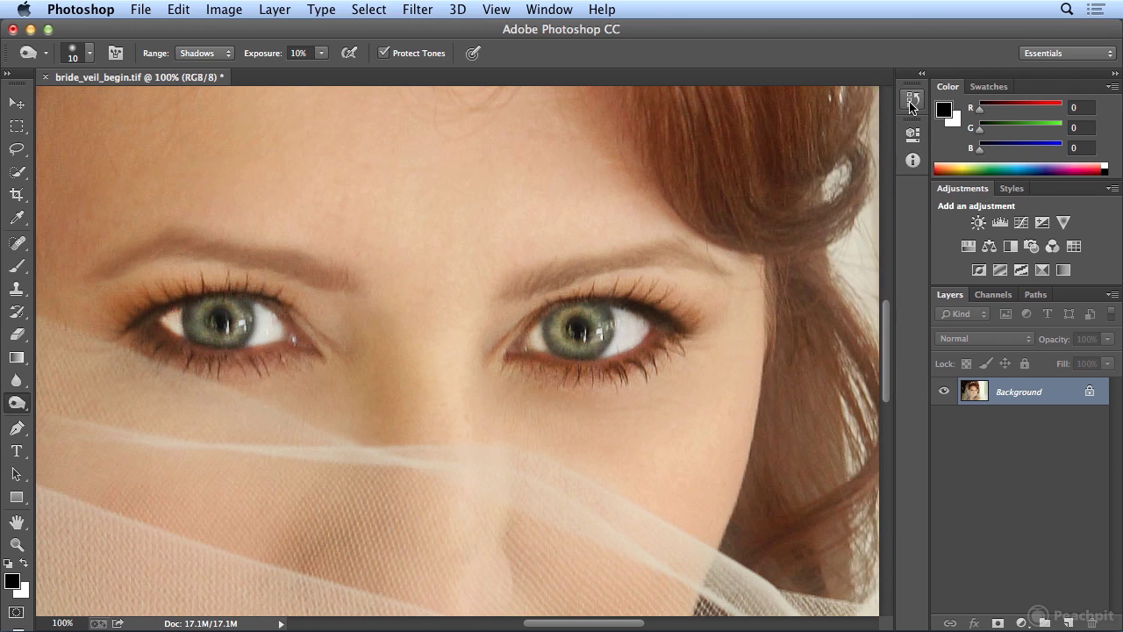
- Tone down the whites of both eyes using the History Brush at 20% opacity, with the brush reduced to 25 px
key("super+0")
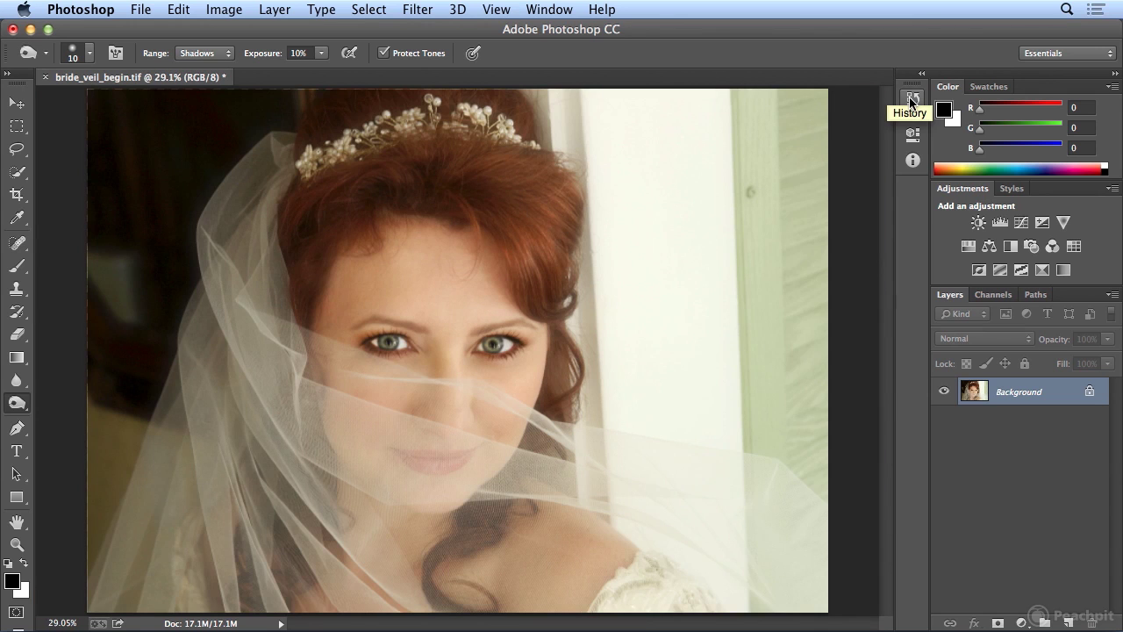
key("super+1")
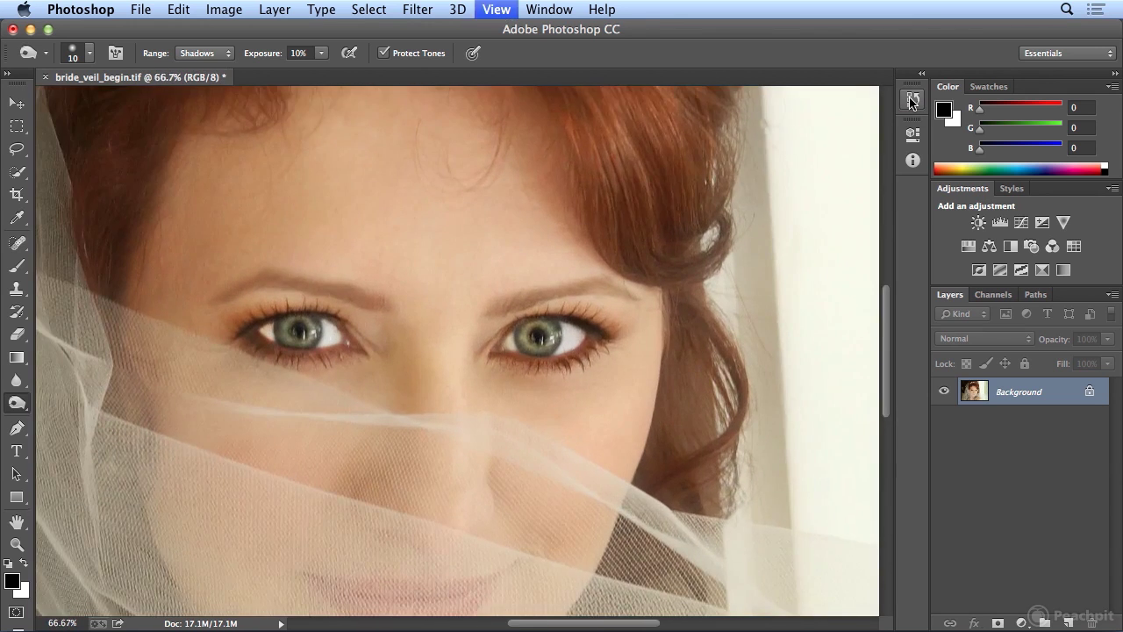
key("y")
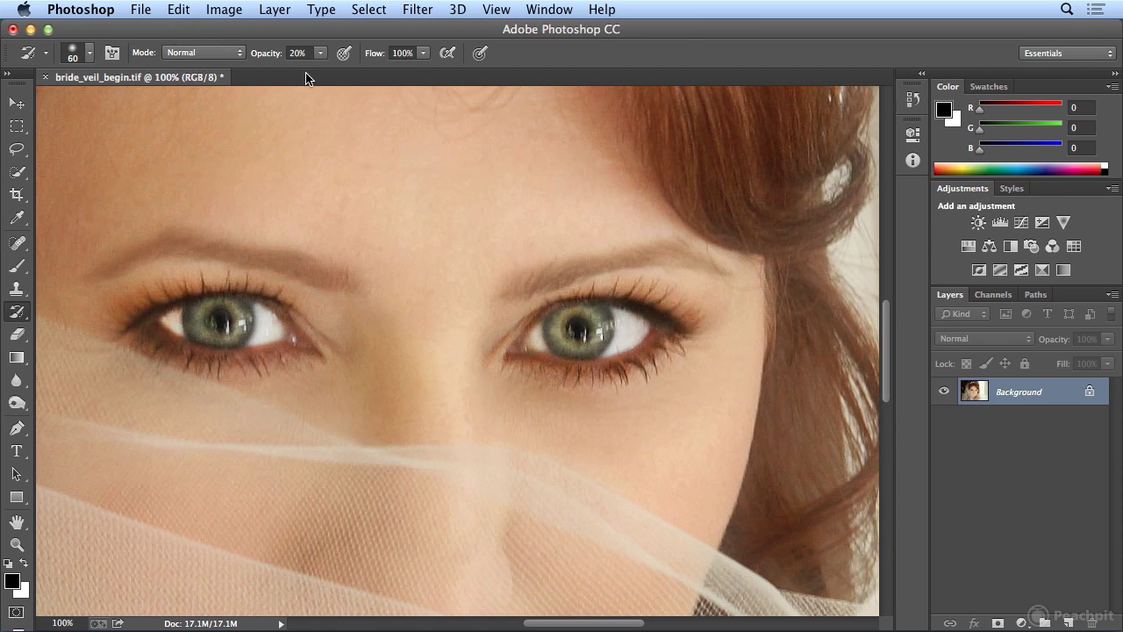
left_click(185, 313)
key("bracketleft")
key("bracketleft")
key("bracketleft")
key("bracketleft")
key("bracketleft")
key("bracketleft")
mouse_move(177, 314)
left_mouse_down()
mouse_move(257, 338)
mouse_move(274, 326)
mouse_move(257, 305)
mouse_move(263, 323)
mouse_move(245, 348)
mouse_move(263, 310)
mouse_move(262, 341)
mouse_move(279, 326)
mouse_move(263, 336)
mouse_move(262, 309)
mouse_move(286, 374)
mouse_move(174, 321)
mouse_move(279, 321)
mouse_move(260, 310)
mouse_move(257, 348)
mouse_move(261, 310)
left_mouse_up()
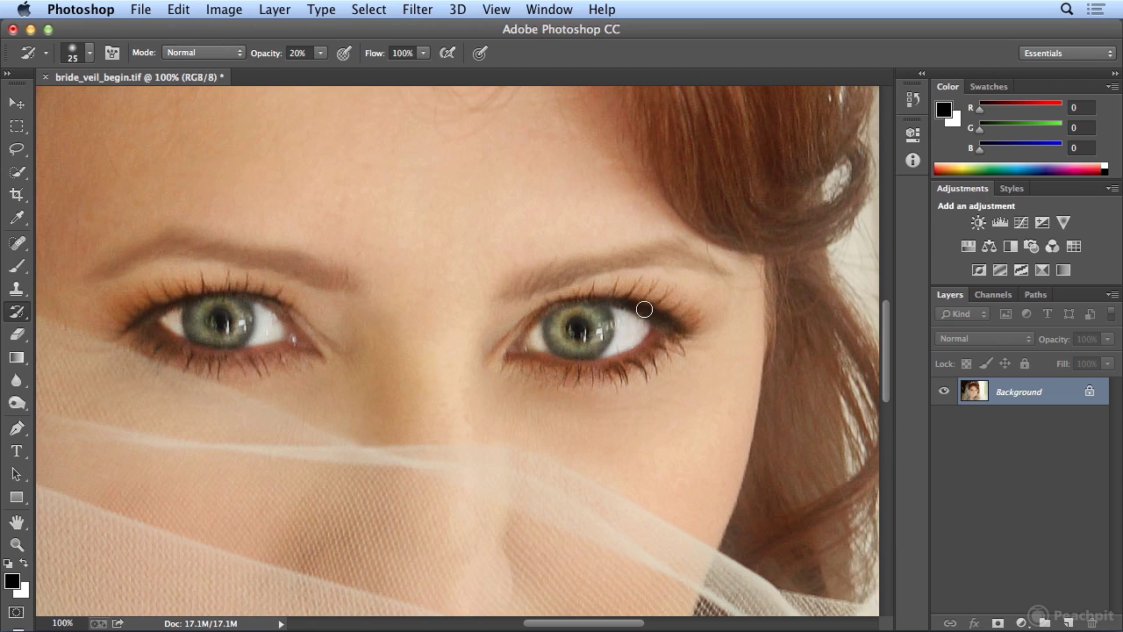
mouse_move(640, 309)
left_mouse_down()
mouse_move(611, 361)
mouse_move(627, 321)
mouse_move(626, 346)
mouse_move(645, 331)
mouse_move(642, 344)
mouse_move(610, 309)
left_mouse_up()
- Soften the burned lash and eyelid areas around both eyes using the History Brush enlarged to 45 px
key("bracketright")
key("bracketright")
key("bracketright")
key("bracketright")
mouse_move(120, 318)
left_mouse_down()
mouse_move(142, 297)
mouse_move(275, 287)
mouse_move(131, 312)
left_mouse_up()
mouse_move(694, 321)
left_mouse_down()
mouse_move(607, 293)
mouse_move(542, 305)
mouse_move(694, 312)
mouse_move(673, 353)
mouse_move(538, 373)
left_mouse_up()
left_click_drag(161, 348, 291, 356)
- Compare the whole photo in its original bride_veil_begin.tif snapshot with the latest History Brush state, ending on the latest state
key("super+0")
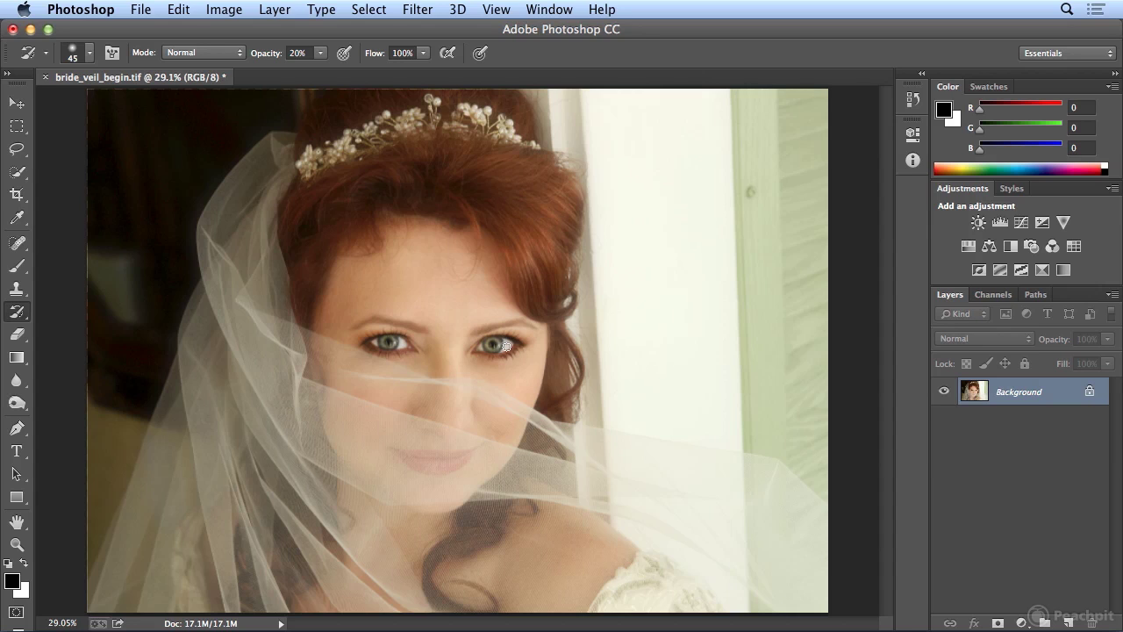
left_click(913, 99)
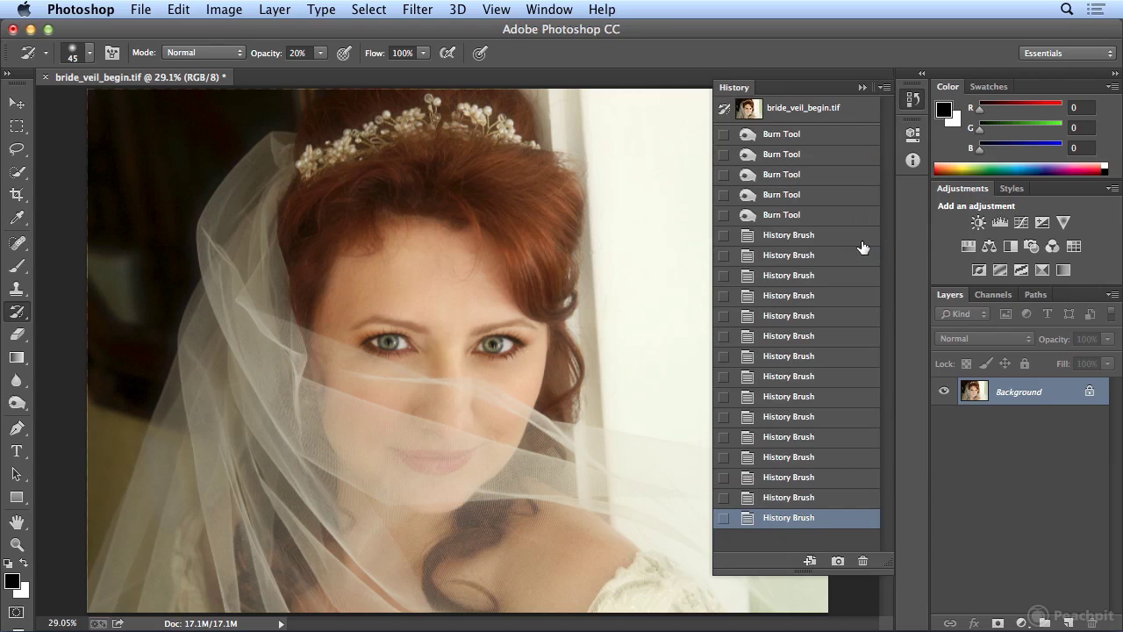
left_click(802, 112)
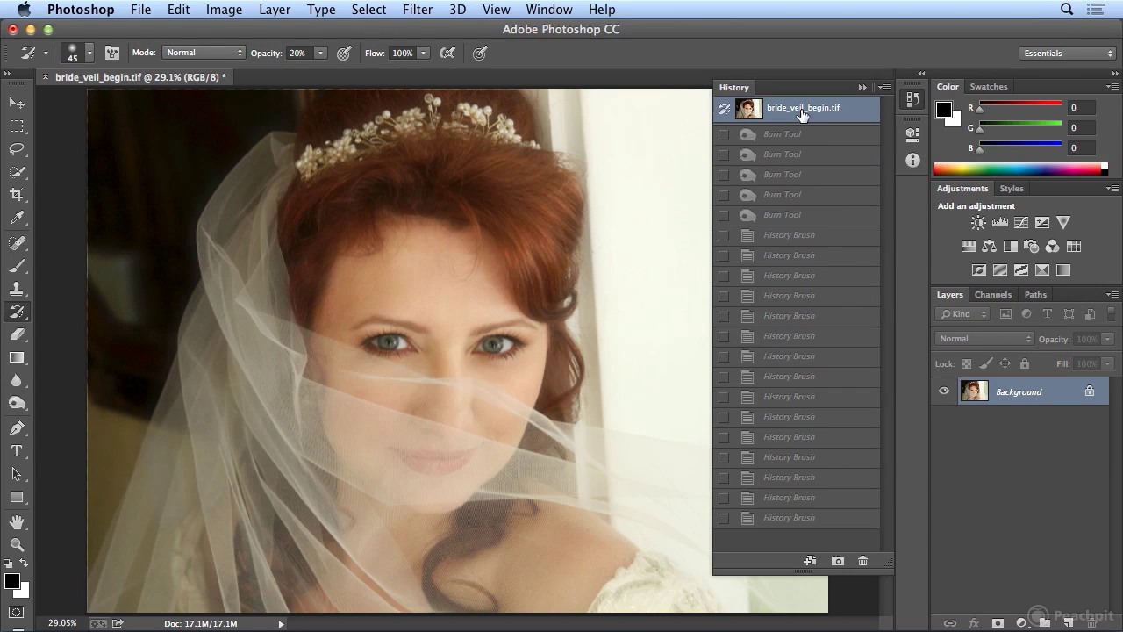
left_click(766, 519)
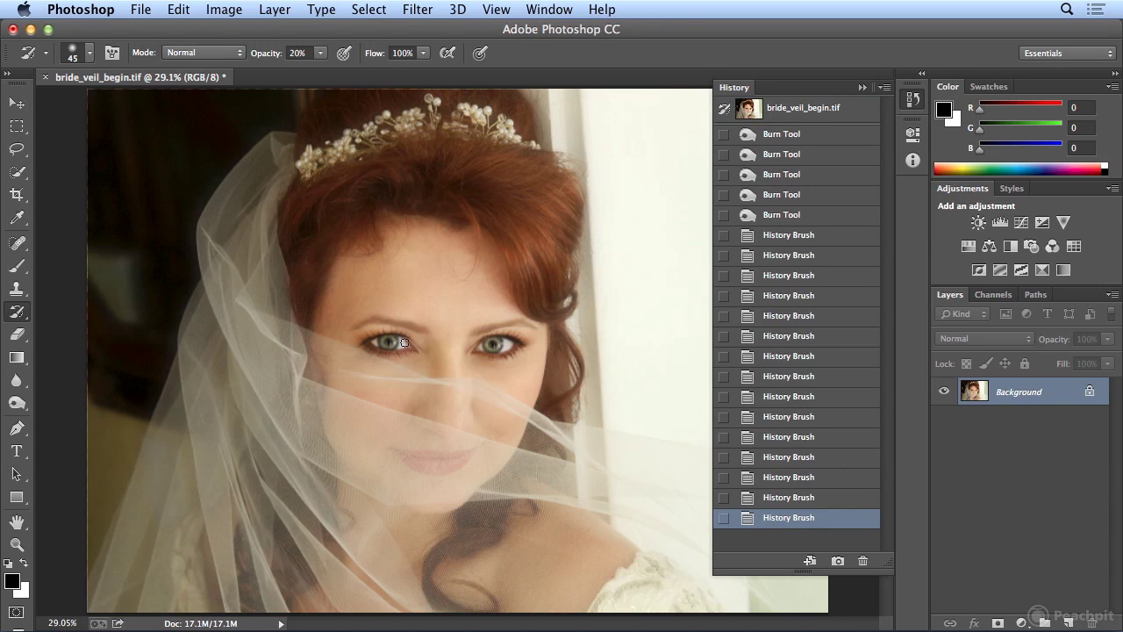
- Soften the retouching around the eyes a little more using the 45 px History Brush at 20% opacity
left_click_drag(355, 340, 391, 337)
left_click(402, 342)
left_click(402, 343)
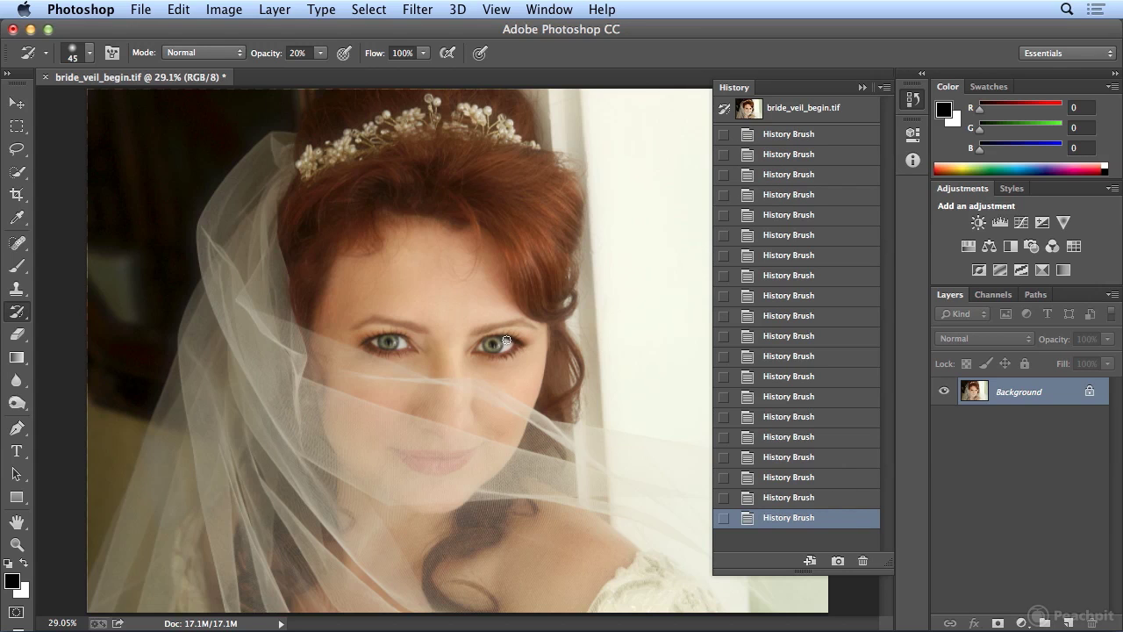
- Alternate between the original snapshot and the newest retouched state to compare the eyes, finish on the retouched state and hide the history list
left_click(799, 111)
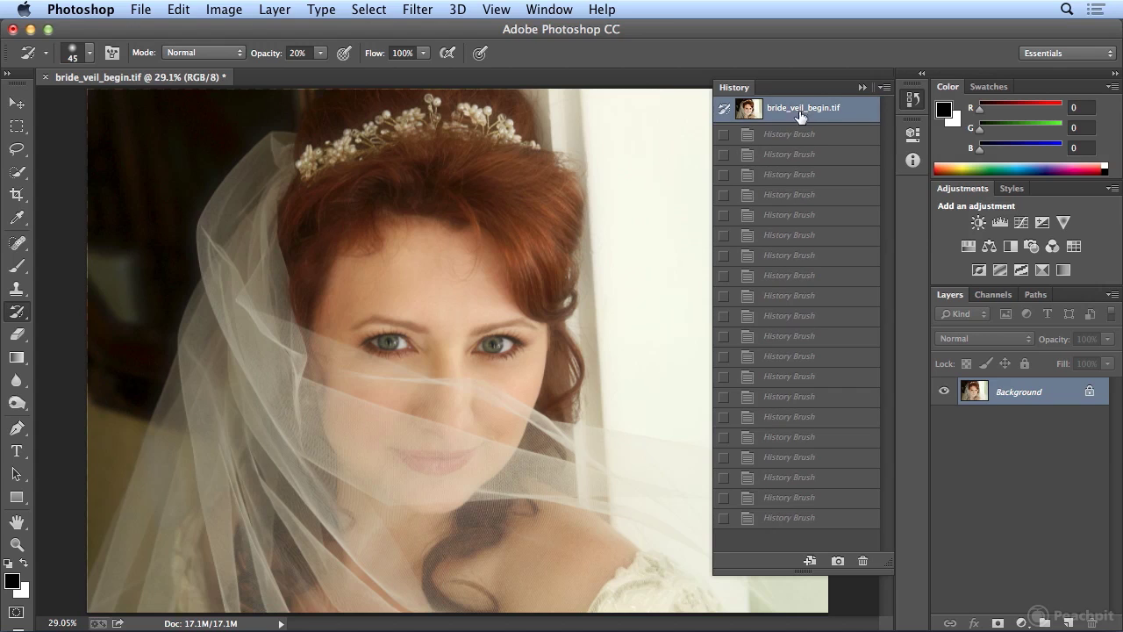
left_click(787, 519)
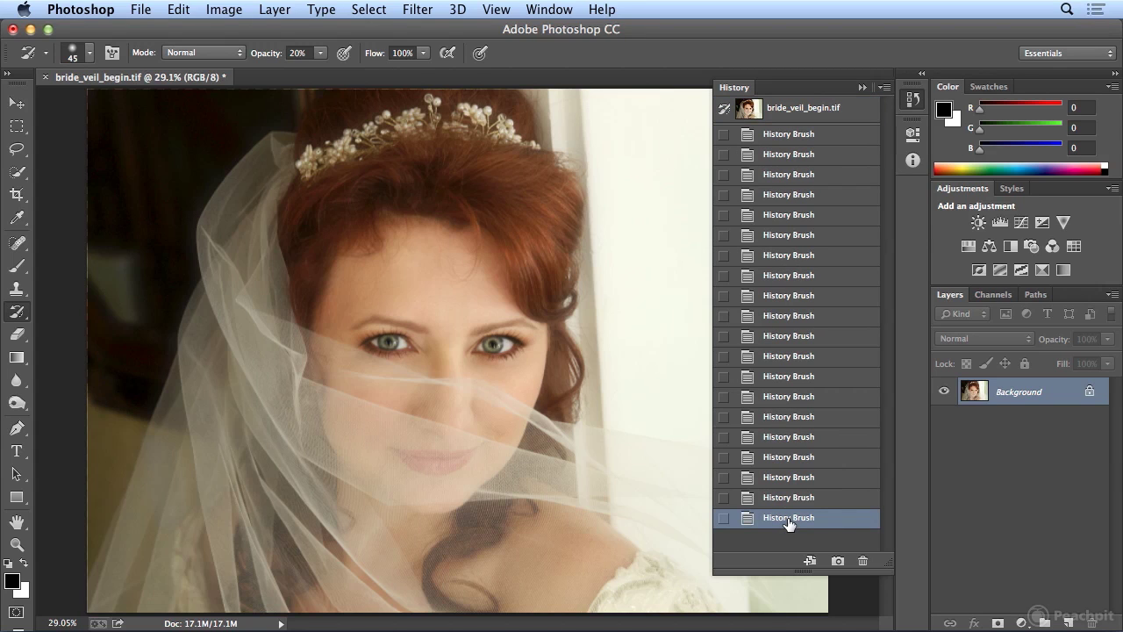
left_click(793, 111)
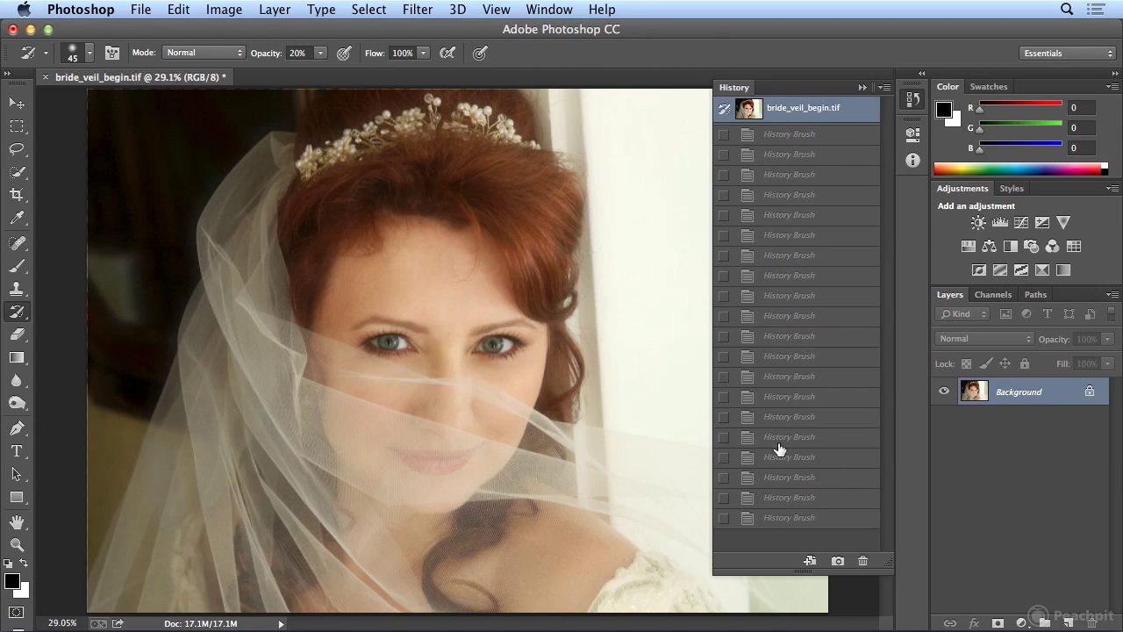
left_click(787, 518)
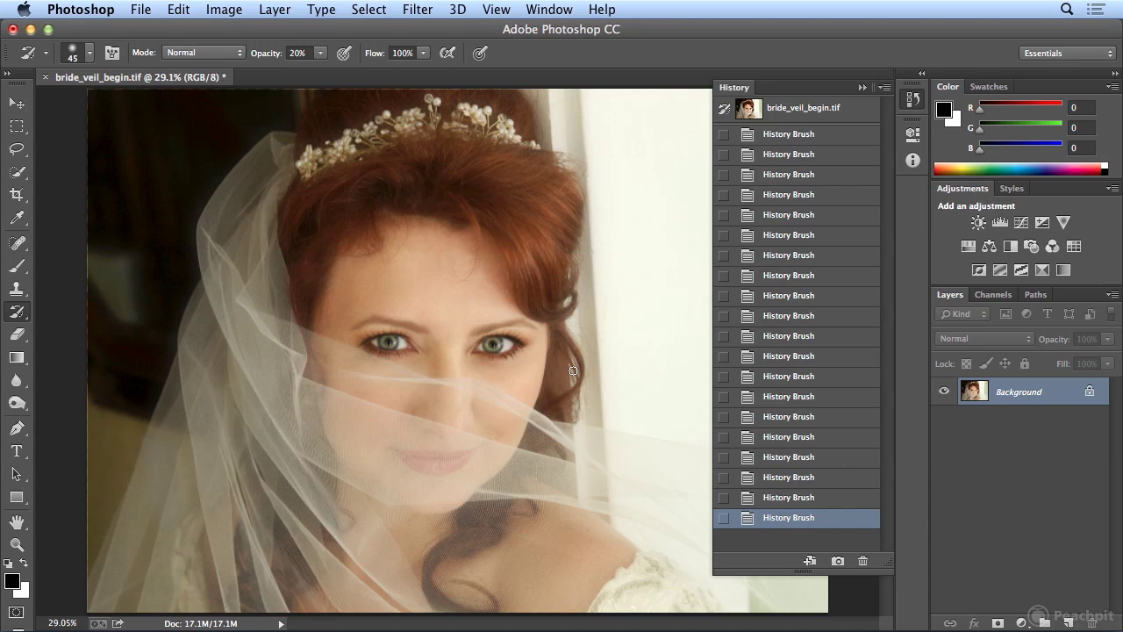
left_click(912, 100)
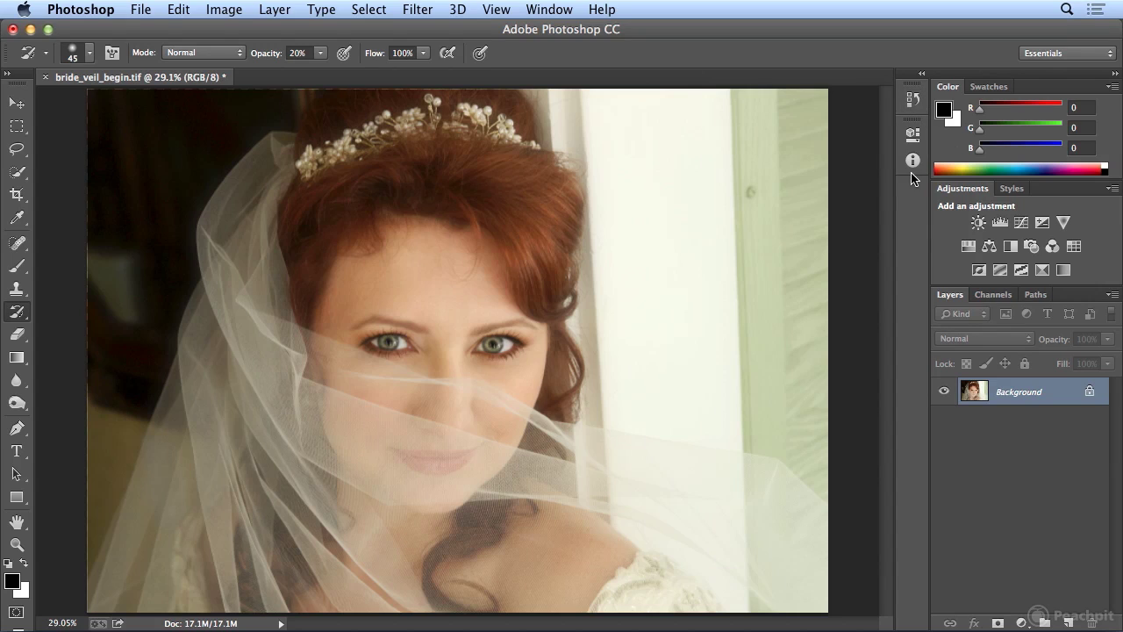